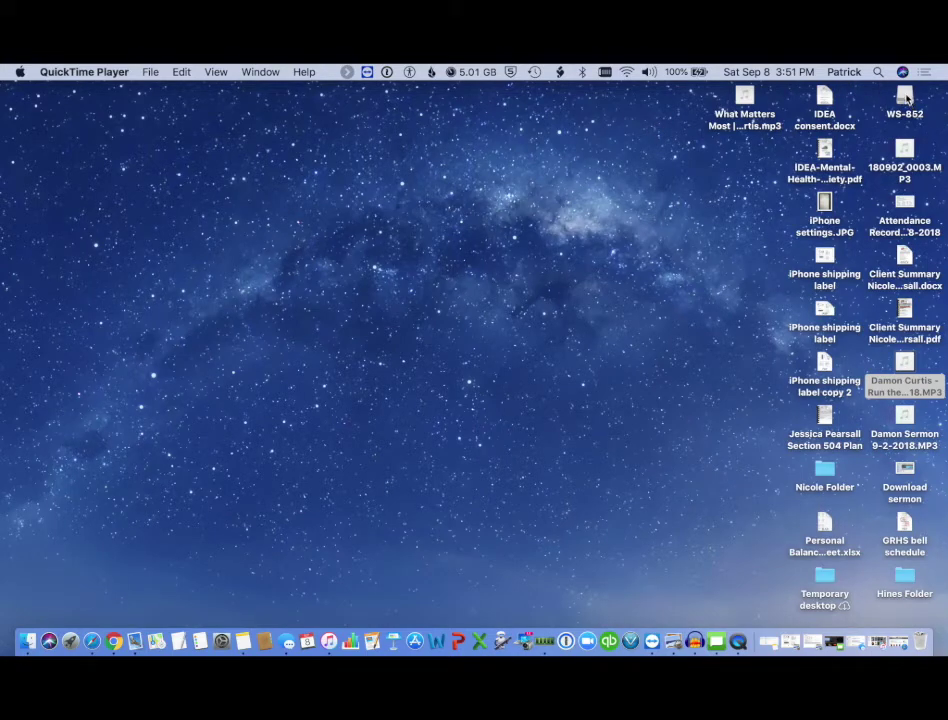
# - Browse the WS-852 recorder's RECORDER/FOLDER_A and copy 180902_0003.MP3 to the desktop
pyautogui.doubleClick(905, 99)
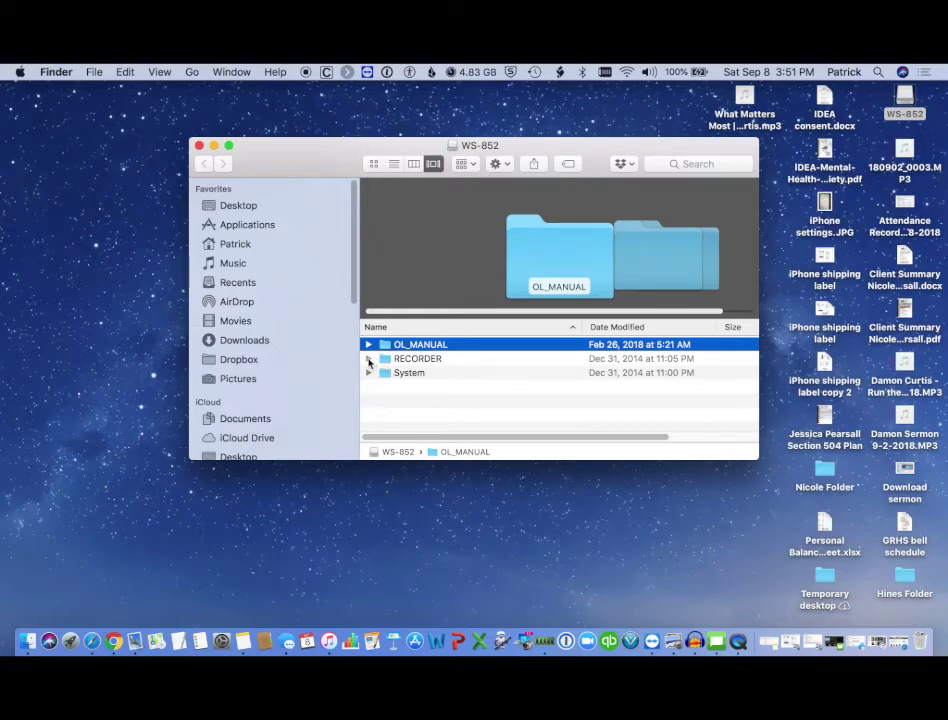
pyautogui.click(369, 359)
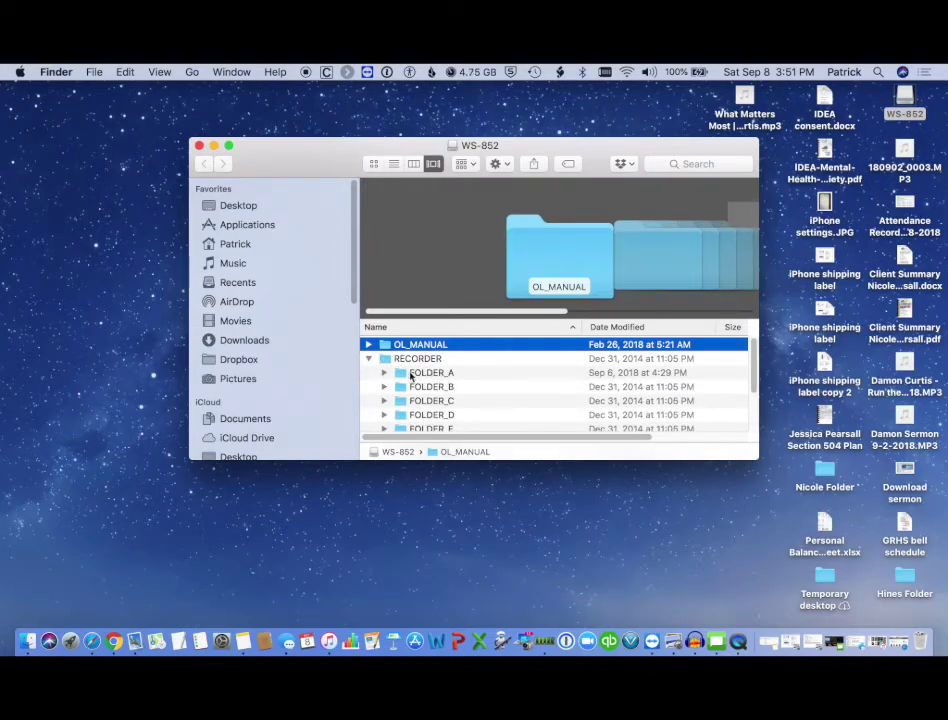
pyautogui.click(384, 372)
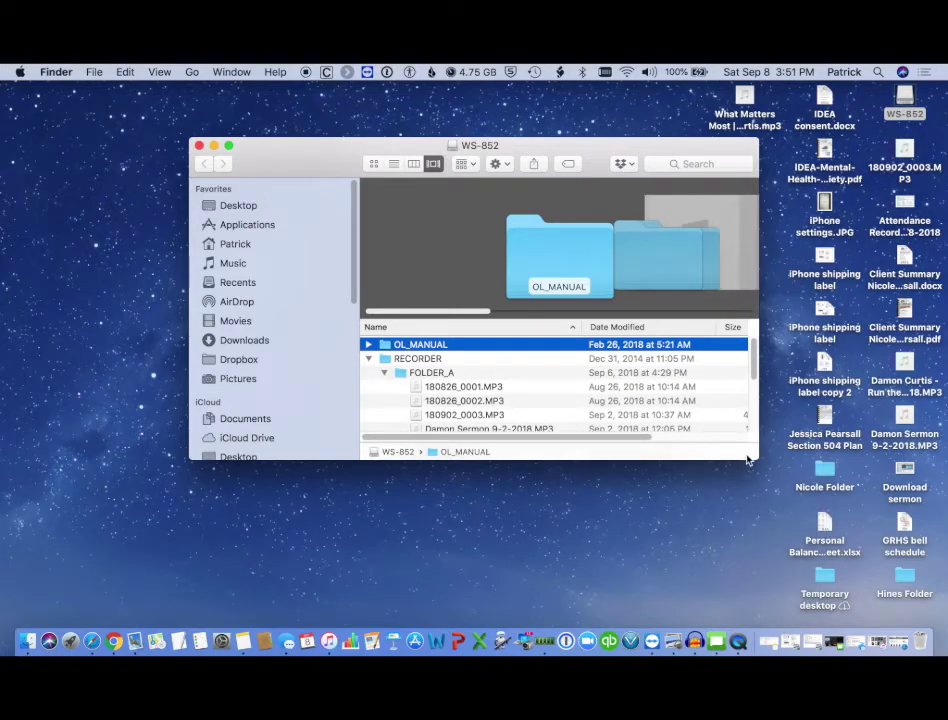
pyautogui.moveTo(756, 460); pyautogui.dragTo(806, 568)
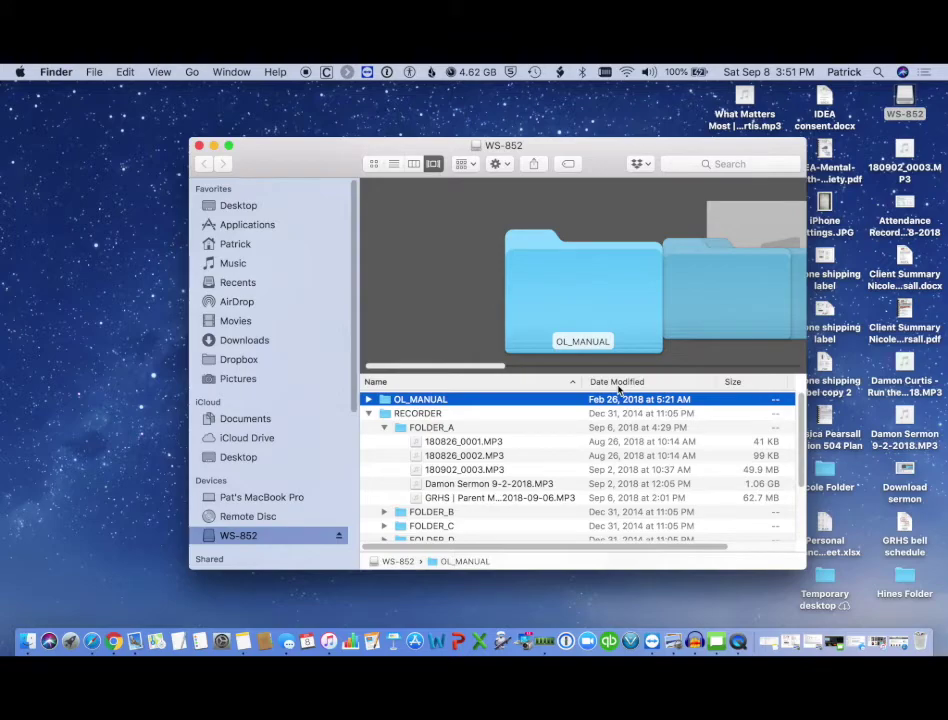
pyautogui.click(605, 471)
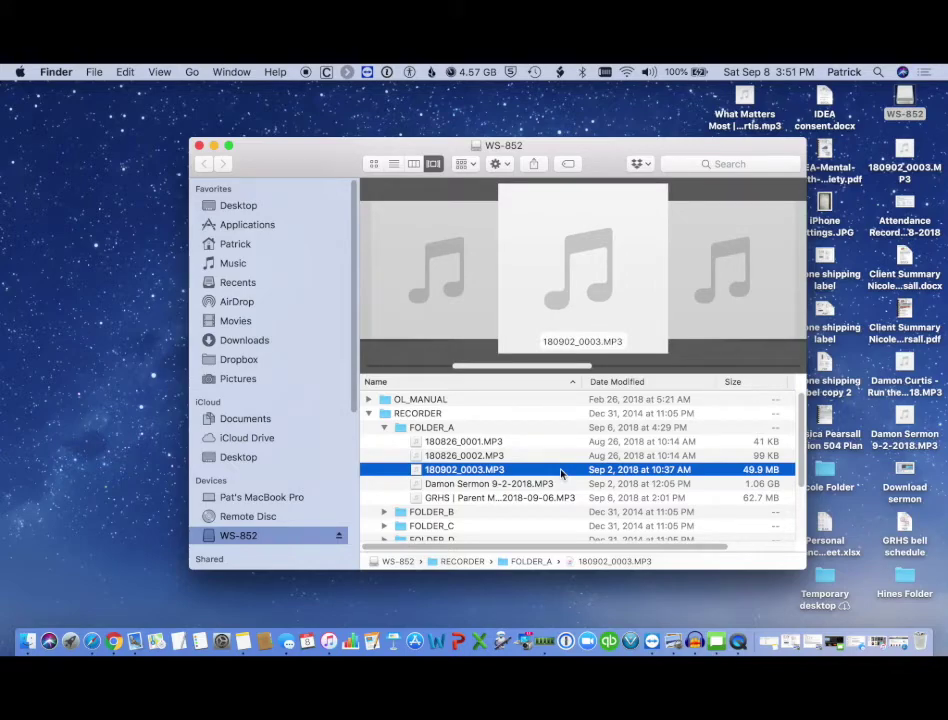
pyautogui.moveTo(561, 473); pyautogui.dragTo(490, 474)
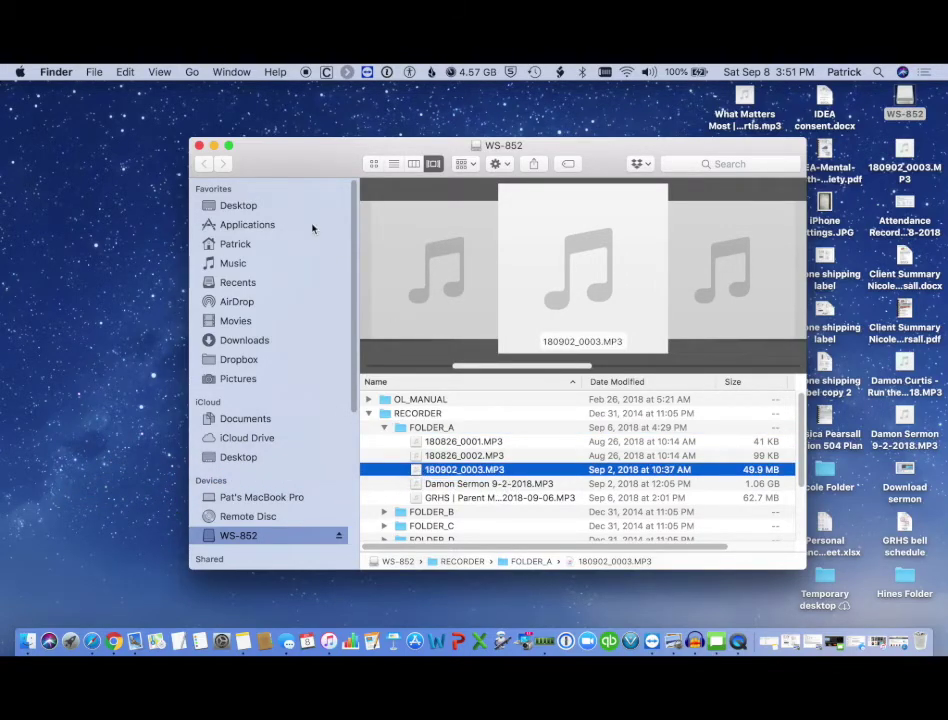
pyautogui.click(199, 146)
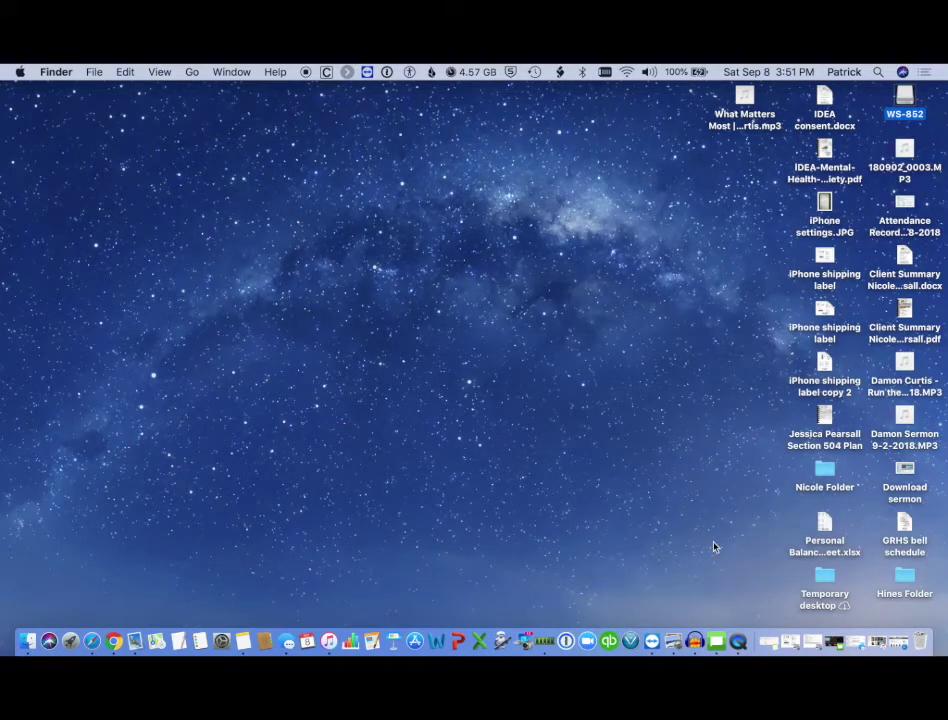
# - Bring Audacity to the front and start a new empty project with File > New
pyautogui.click(695, 643)
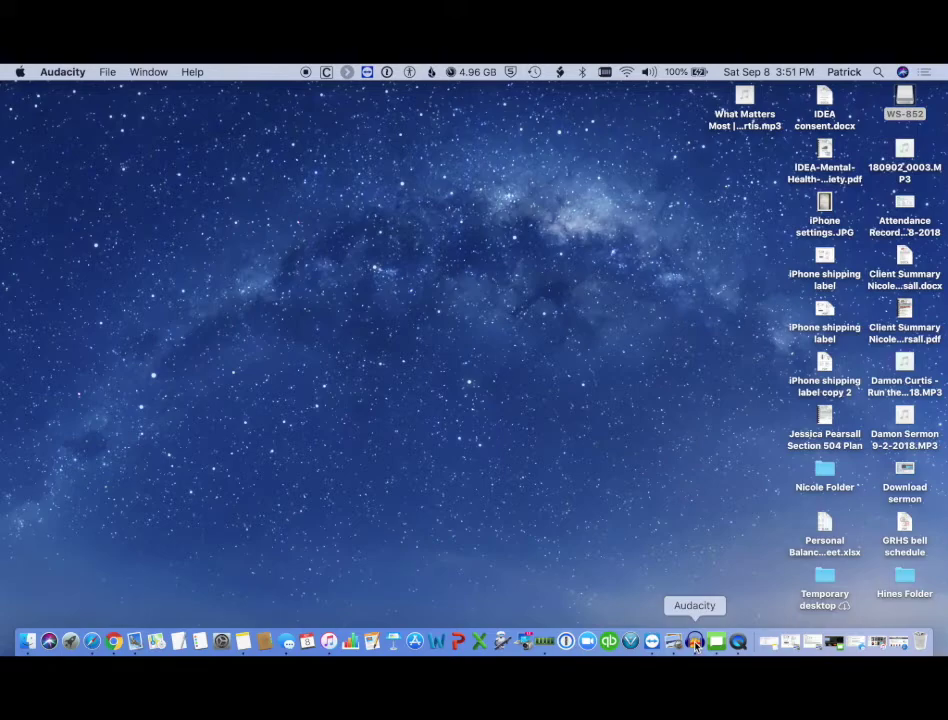
pyautogui.rightClick(695, 643)
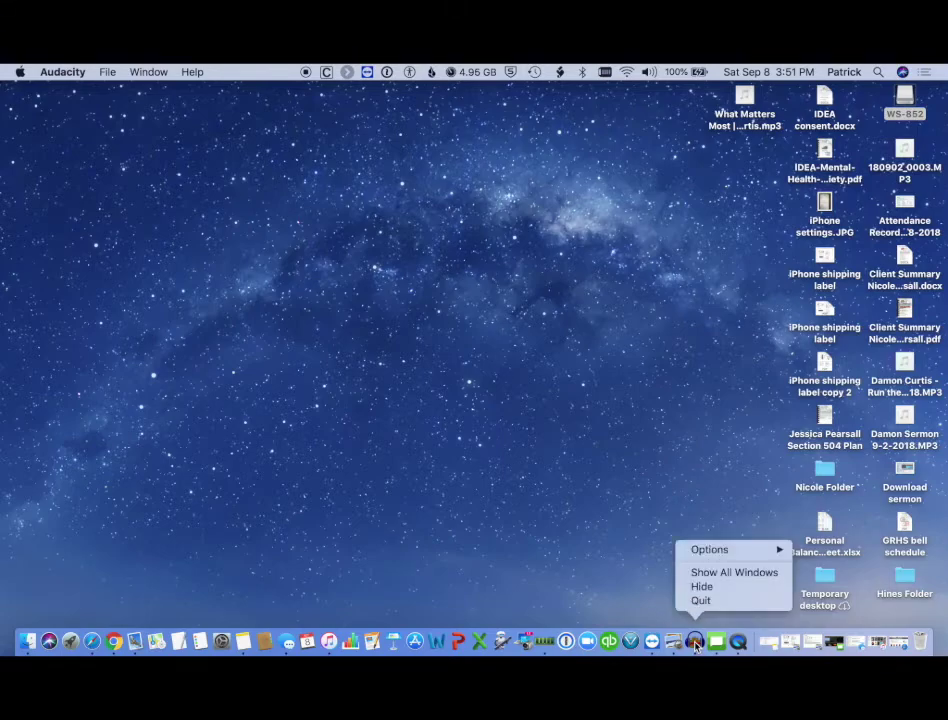
pyautogui.click(651, 614)
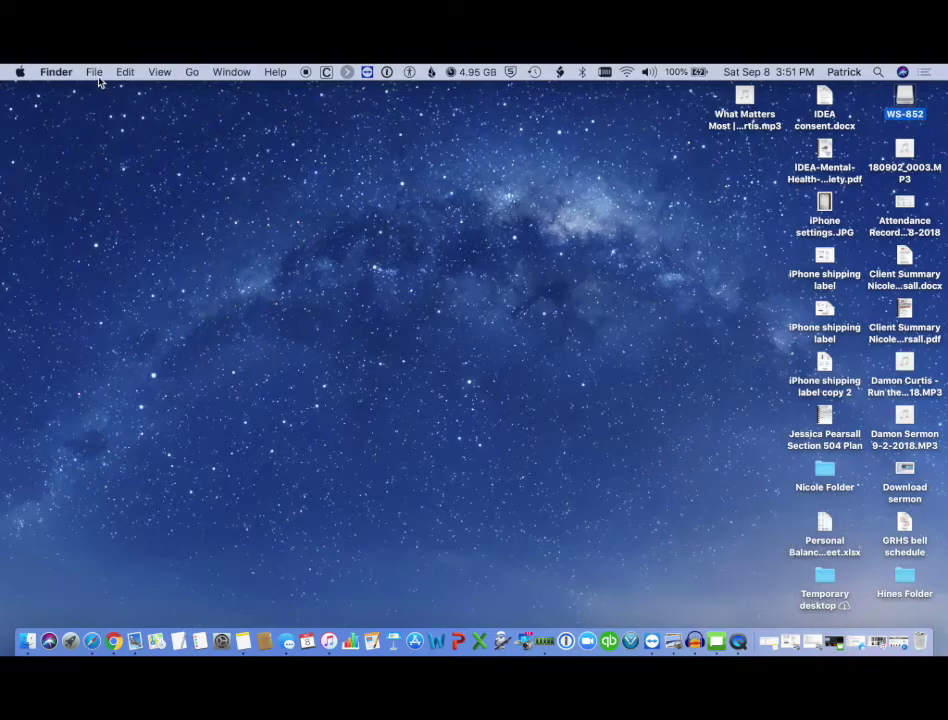
pyautogui.click(695, 643)
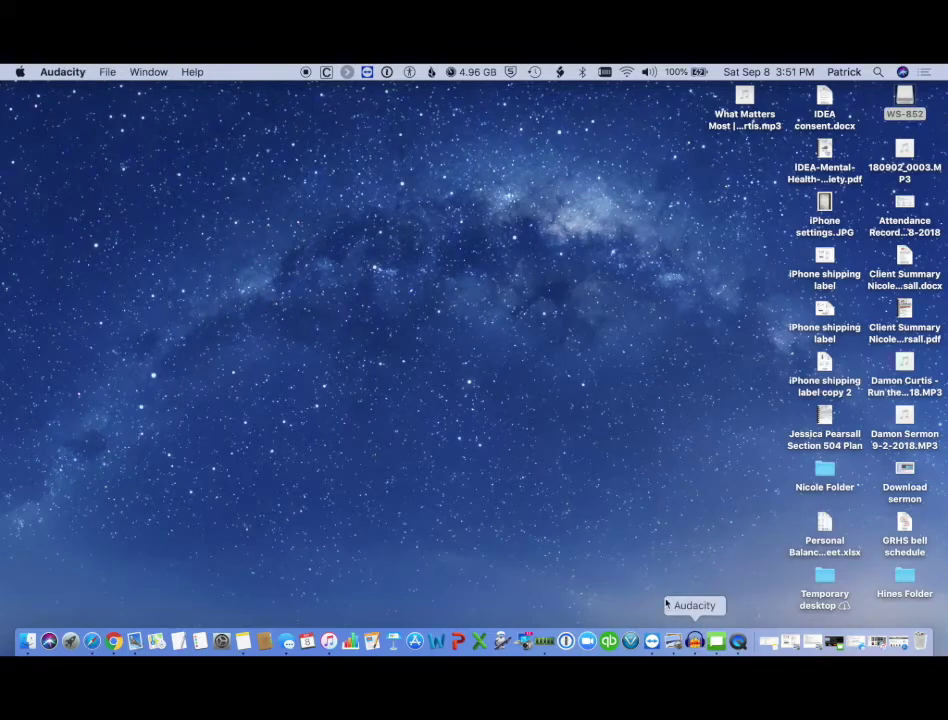
pyautogui.click(107, 72)
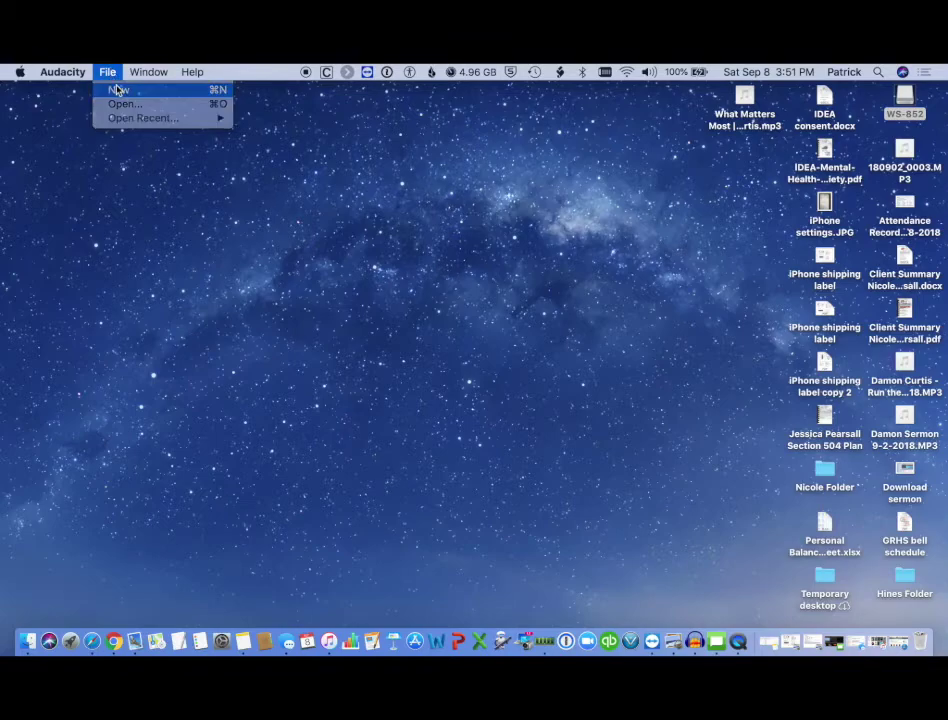
pyautogui.click(117, 89)
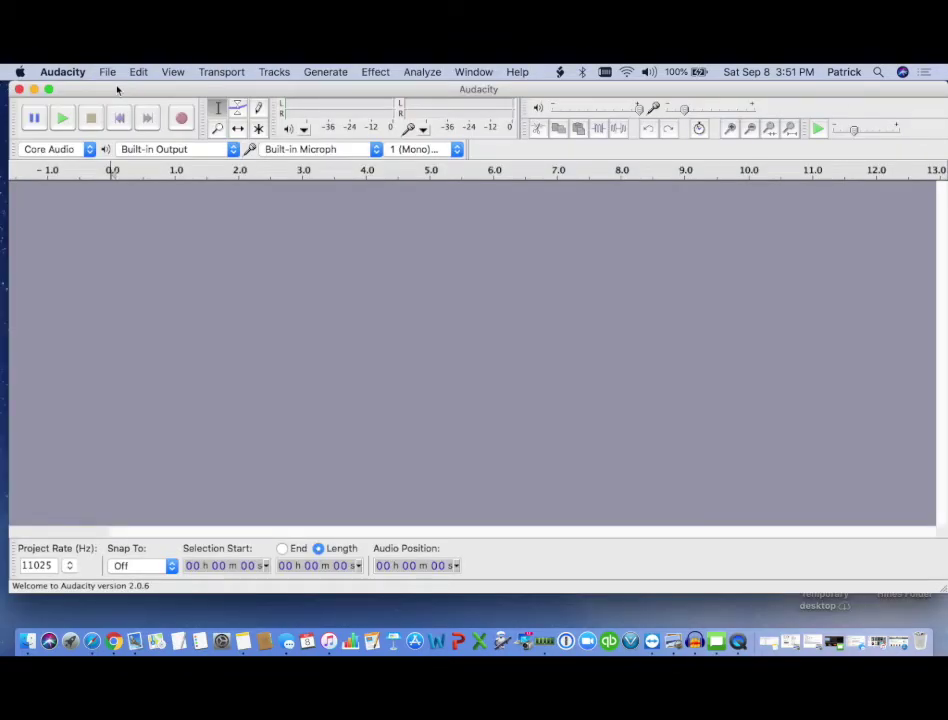
# - Import the Run the Race sermon MP3 from the Desktop via File > Import > Audio
pyautogui.click(108, 73)
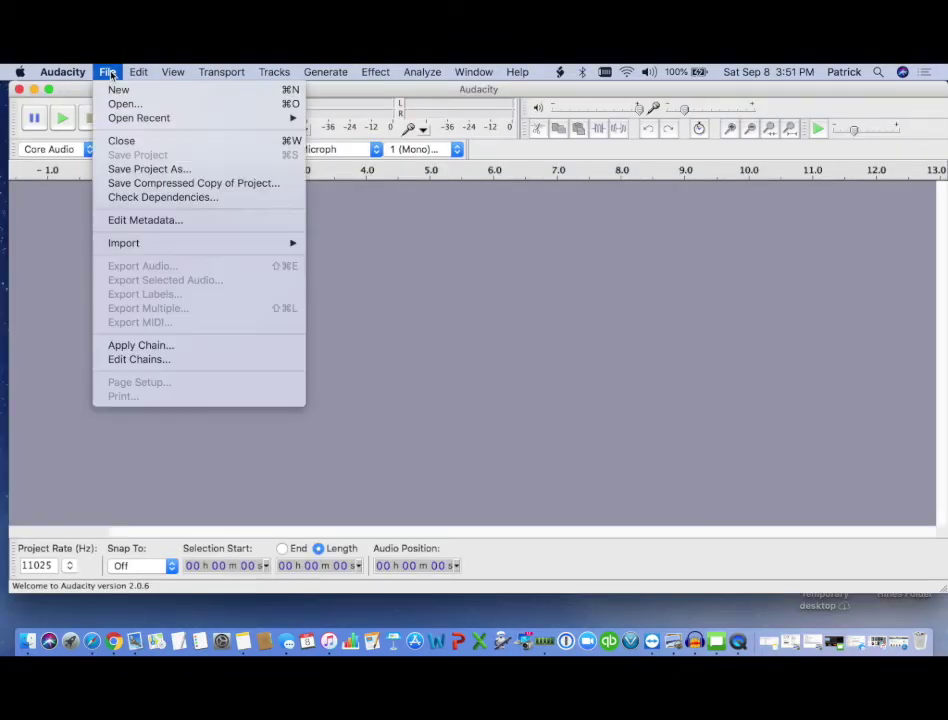
pyautogui.moveTo(183, 243)
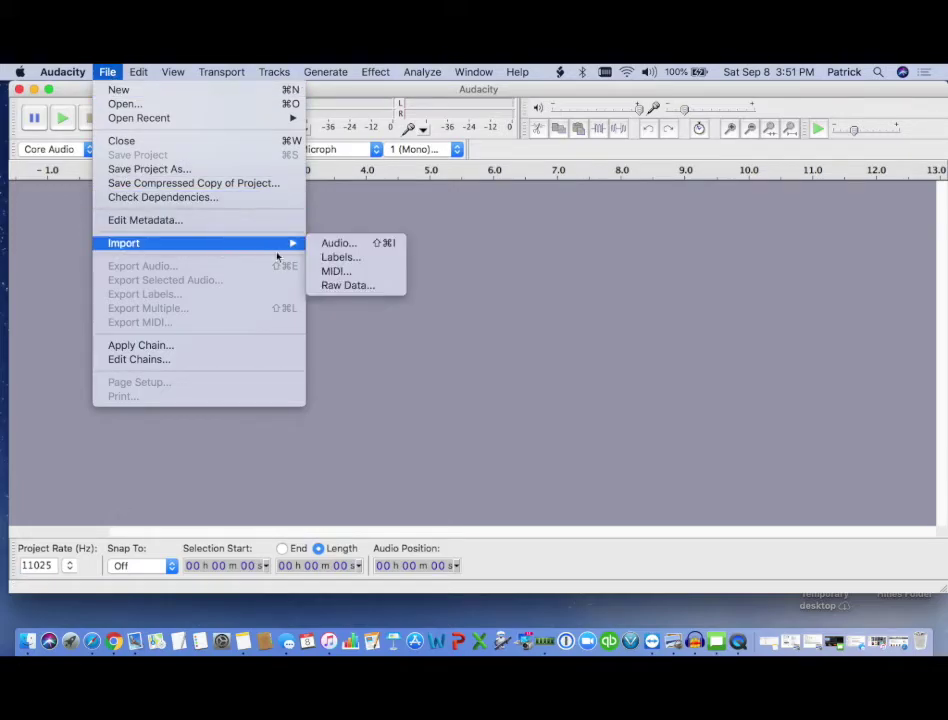
pyautogui.click(339, 244)
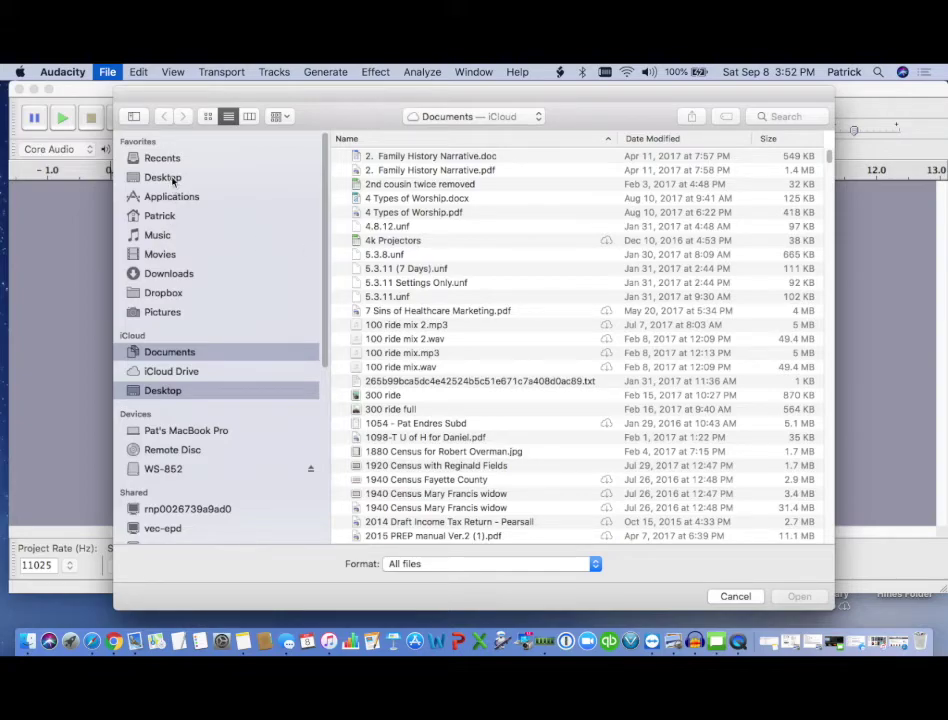
pyautogui.click(170, 177)
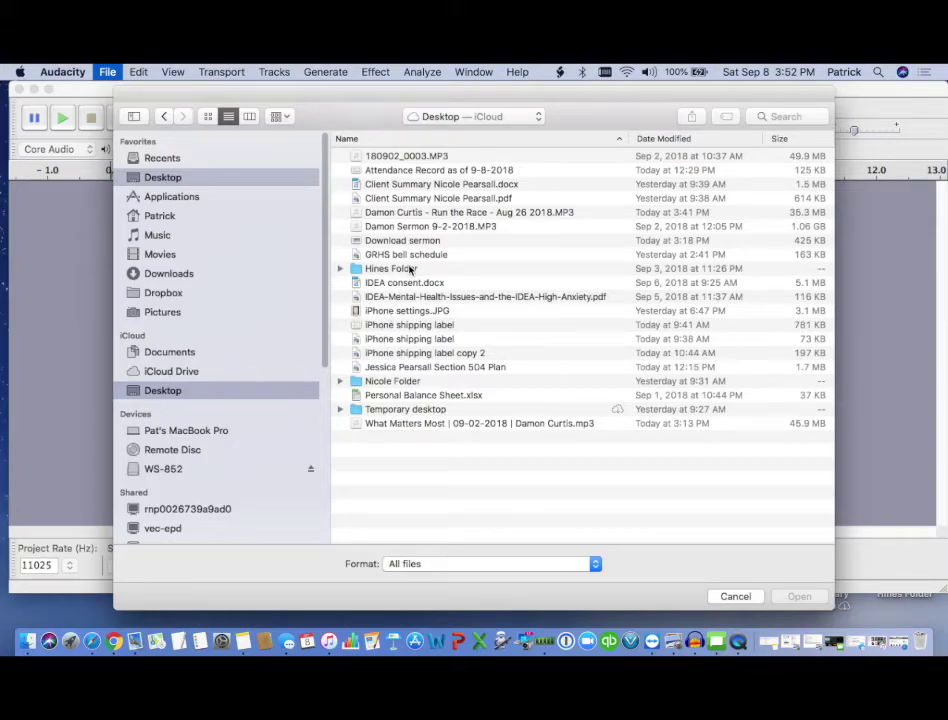
pyautogui.click(444, 214)
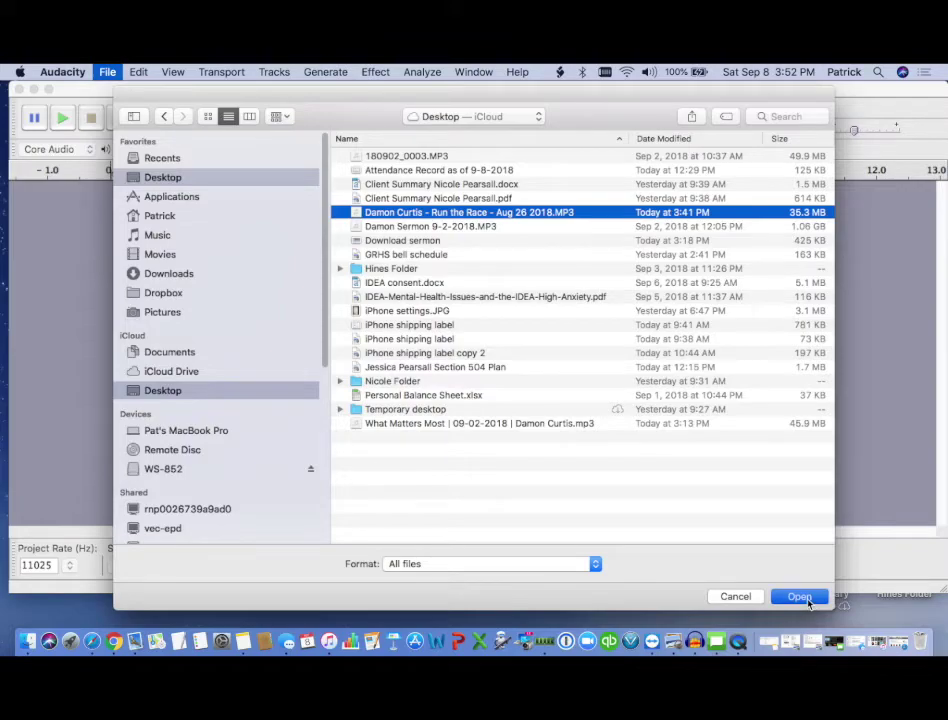
pyautogui.click(799, 597)
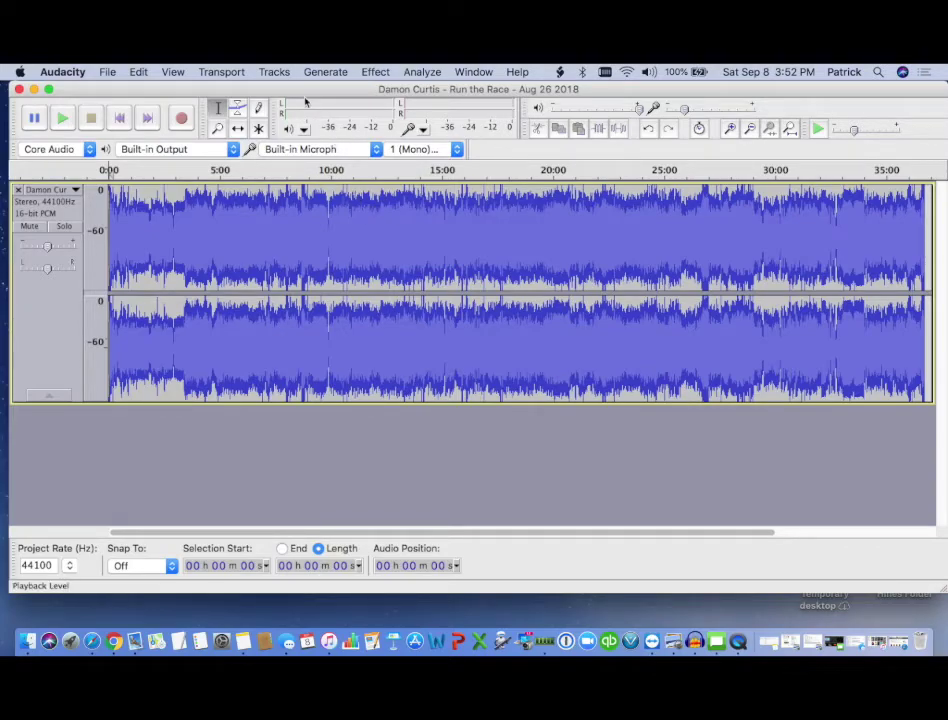
# - Convert the imported sermon from stereo to a mono track with Tracks > Stereo Track to Mono
pyautogui.click(281, 76)
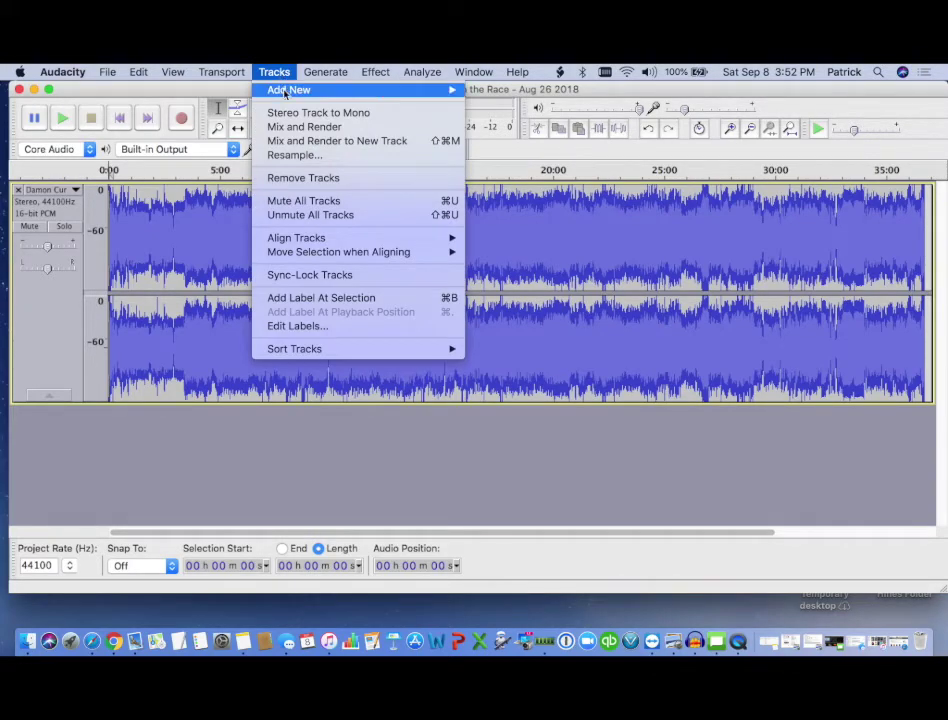
pyautogui.click(289, 113)
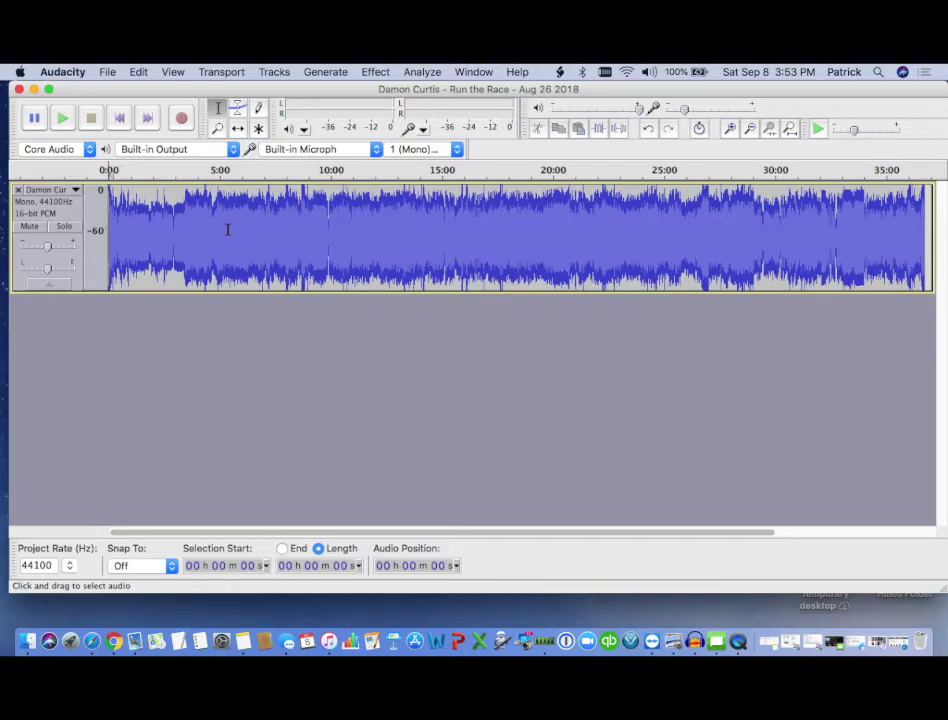
# - Audition the sermon at points between 6:48 and 15:57, playing from 7:02 then pausing
pyautogui.click(267, 225)
pyautogui.click(261, 214)
pyautogui.click(401, 218)
pyautogui.click(463, 225)
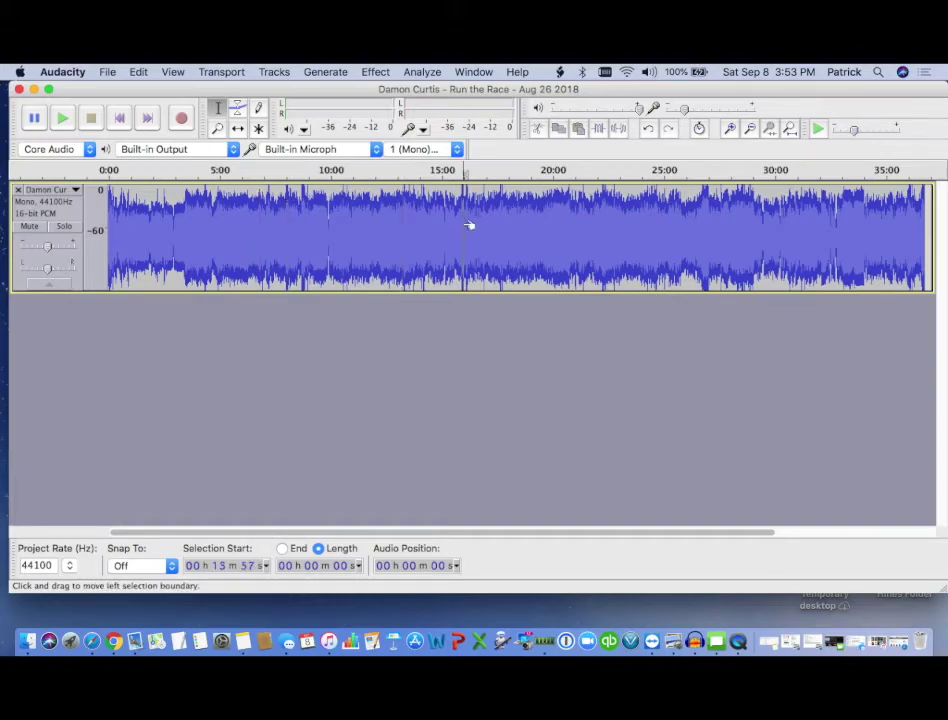
pyautogui.click(320, 221)
pyautogui.click(267, 226)
pyautogui.click(63, 120)
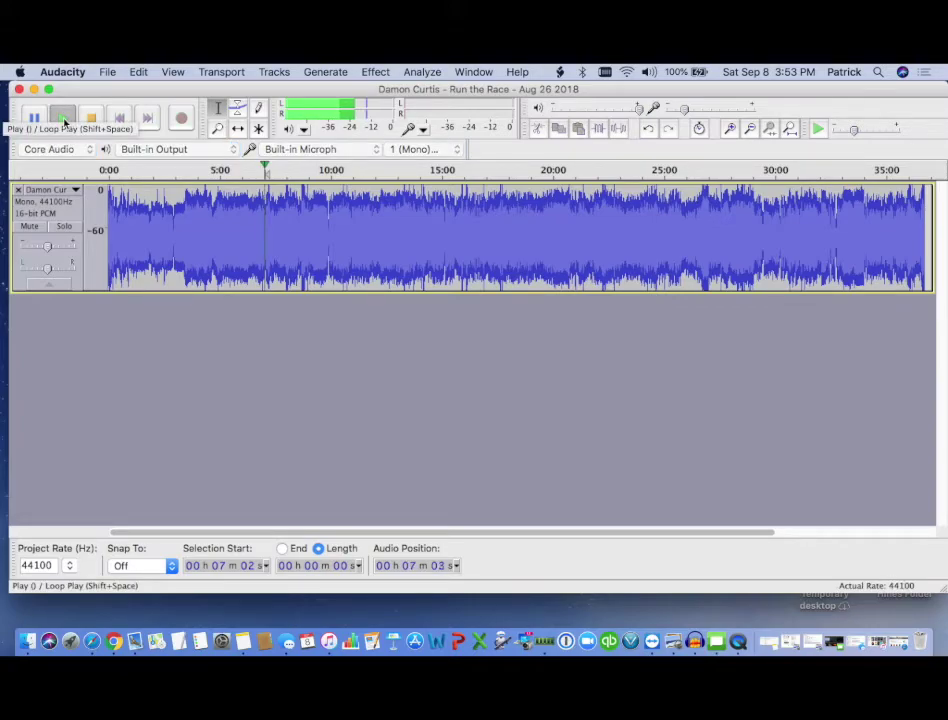
pyautogui.click(35, 119)
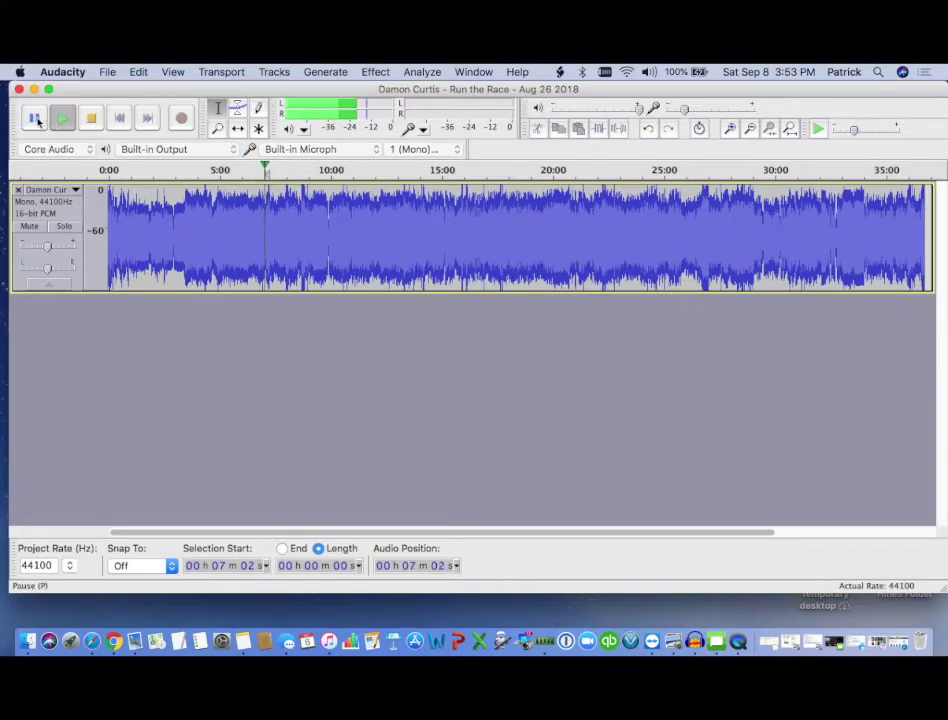
# - Play from 3:36, then from 3:02, pausing at 3:04
pyautogui.click(187, 235)
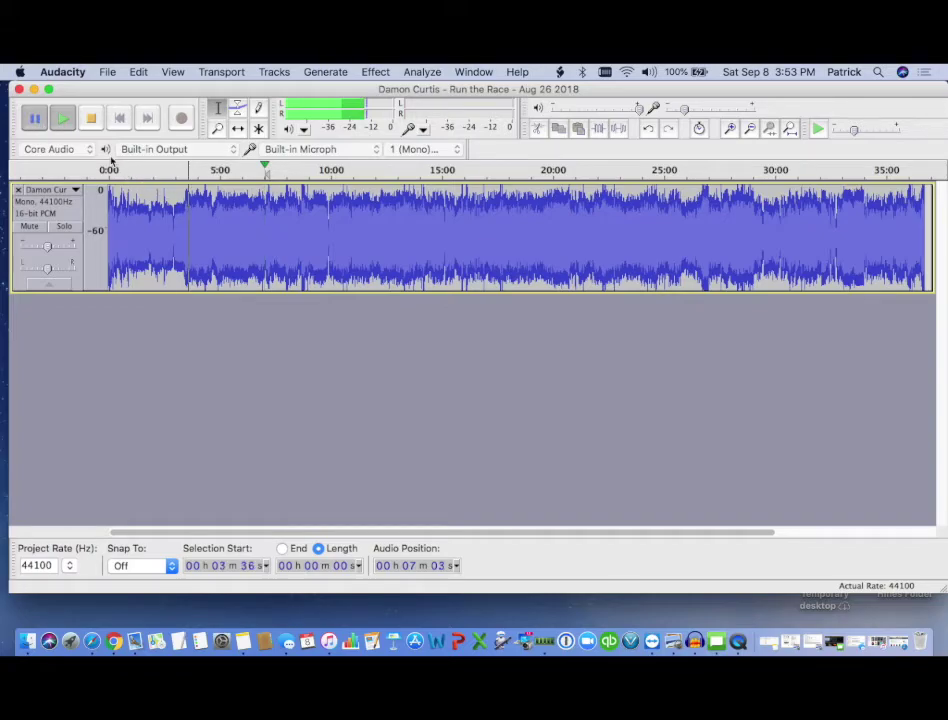
pyautogui.click(65, 121)
pyautogui.click(38, 120)
pyautogui.click(38, 120)
pyautogui.click(176, 230)
pyautogui.click(63, 119)
pyautogui.click(34, 119)
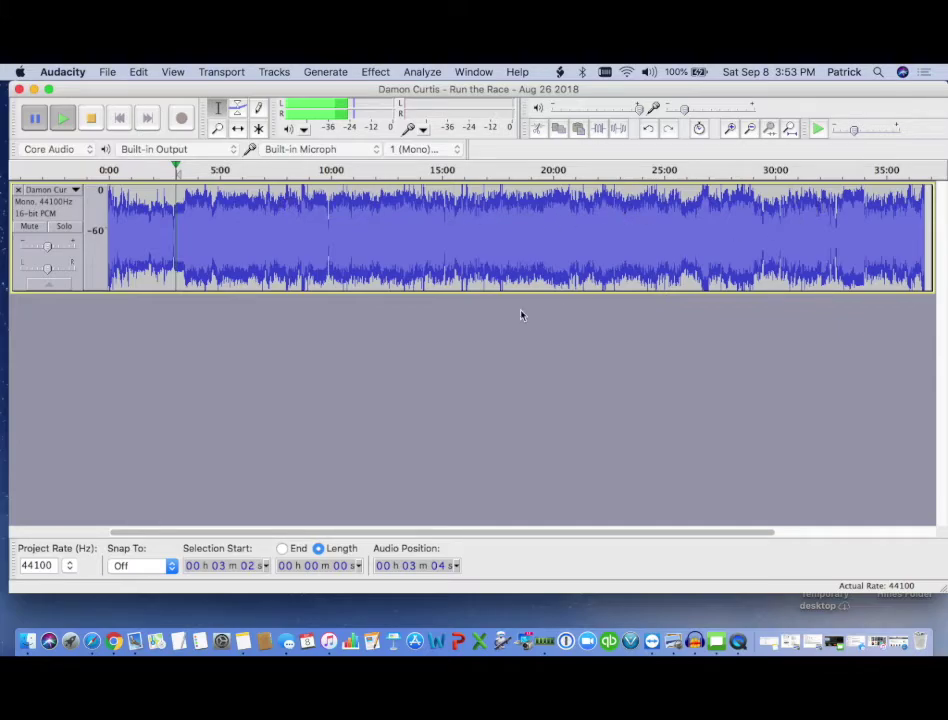
pyautogui.moveTo(469, 533); pyautogui.dragTo(394, 524)
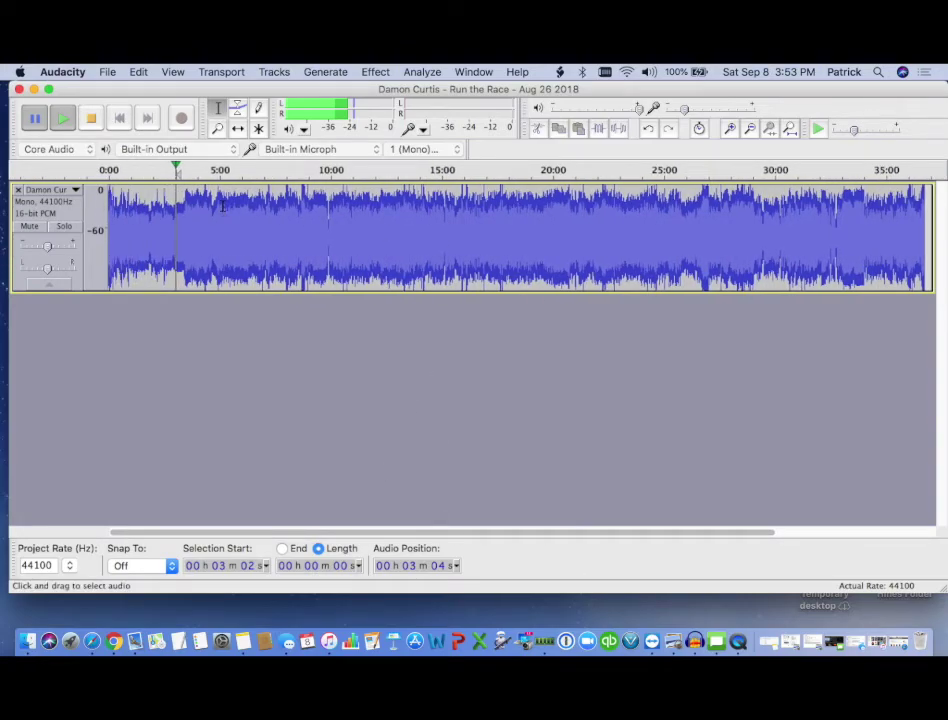
# - Zoom in four times around 3:00 and play briefly from 3:02 to 3:04
pyautogui.click(219, 129)
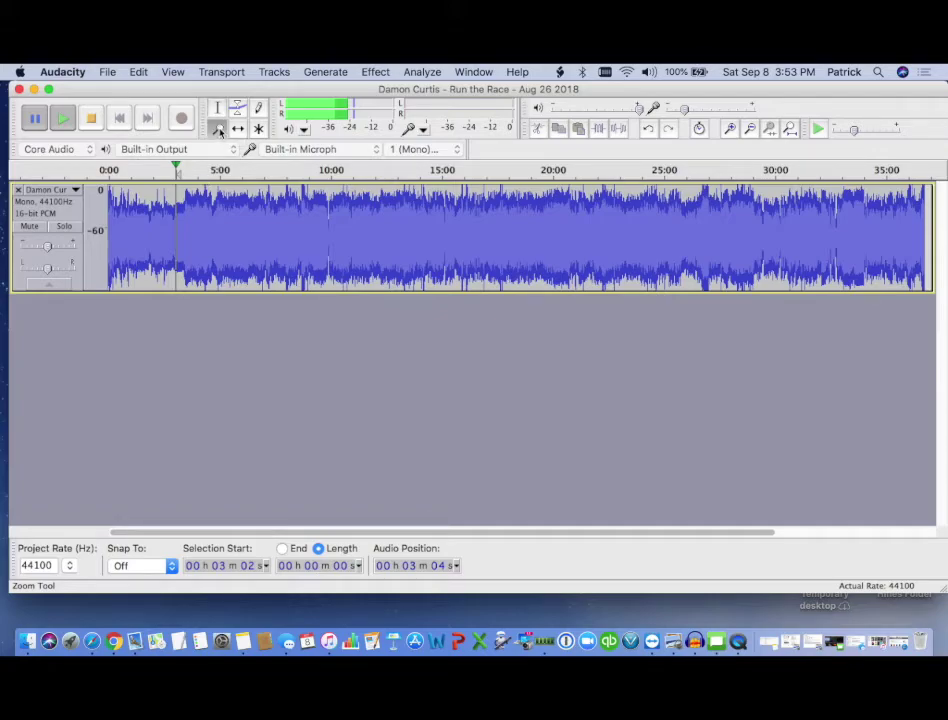
pyautogui.click(173, 231)
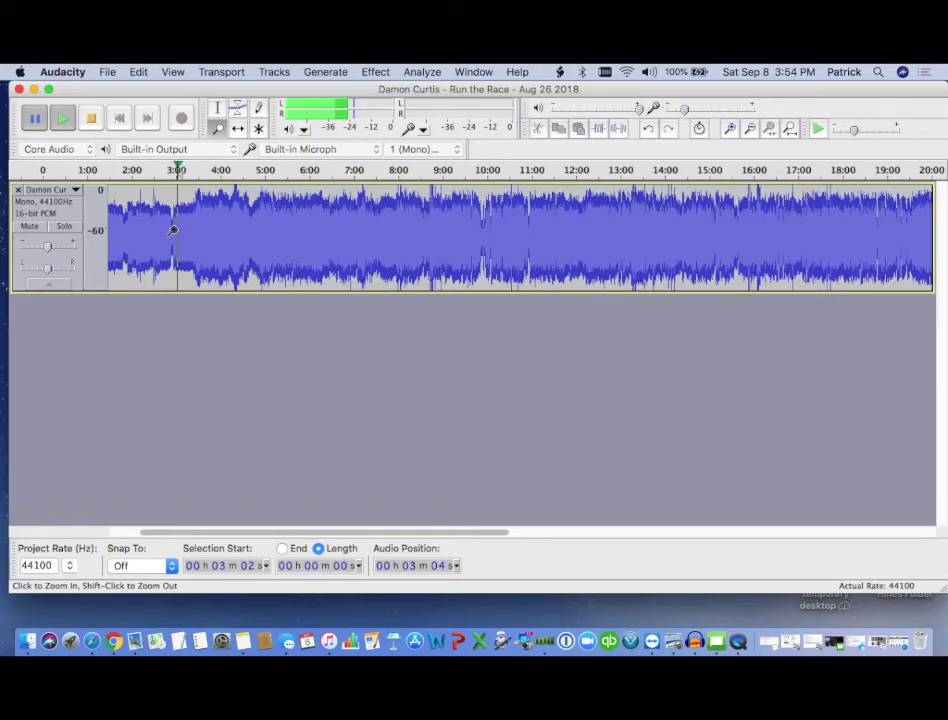
pyautogui.click(173, 231)
pyautogui.click(173, 231)
pyautogui.click(175, 230)
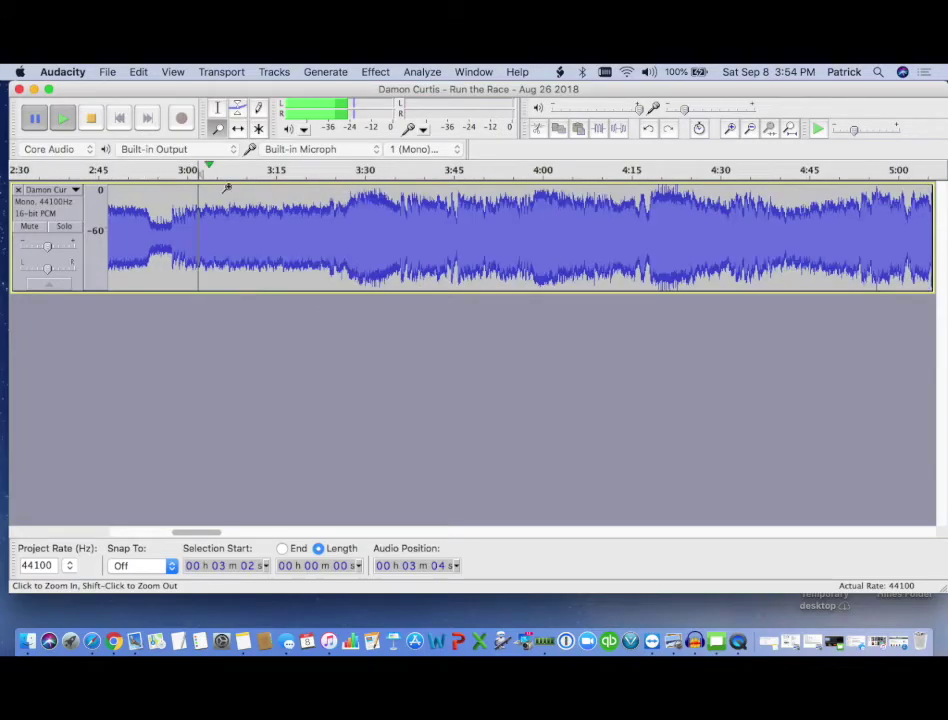
pyautogui.click(64, 118)
pyautogui.click(34, 118)
# - With the Selection tool, play from 2:52, mark the sermon start at 3:45, and stop
pyautogui.click(218, 107)
pyautogui.click(138, 240)
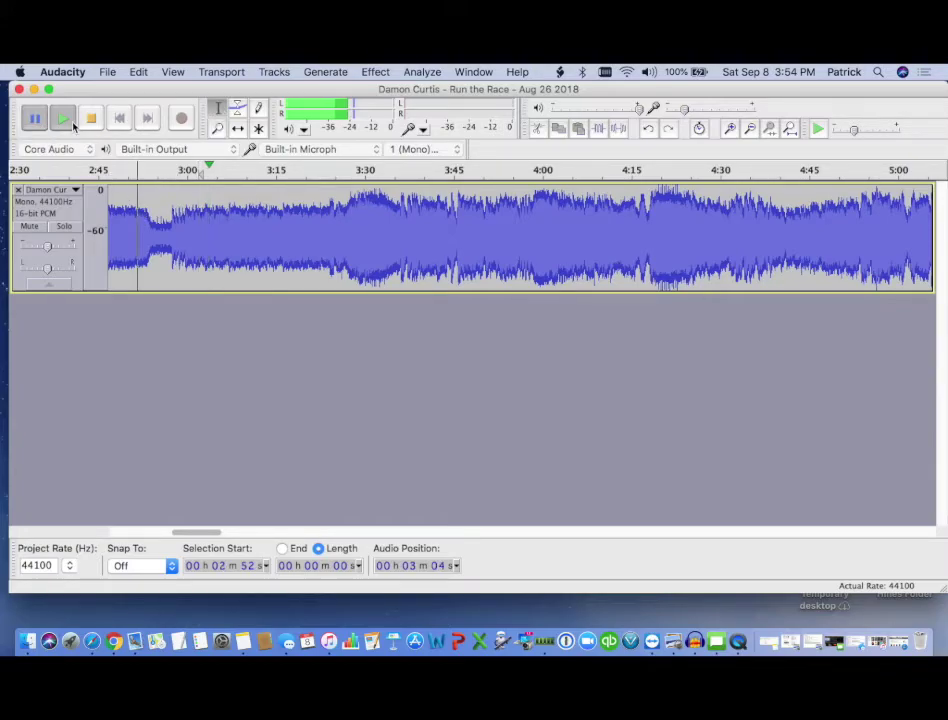
pyautogui.click(64, 118)
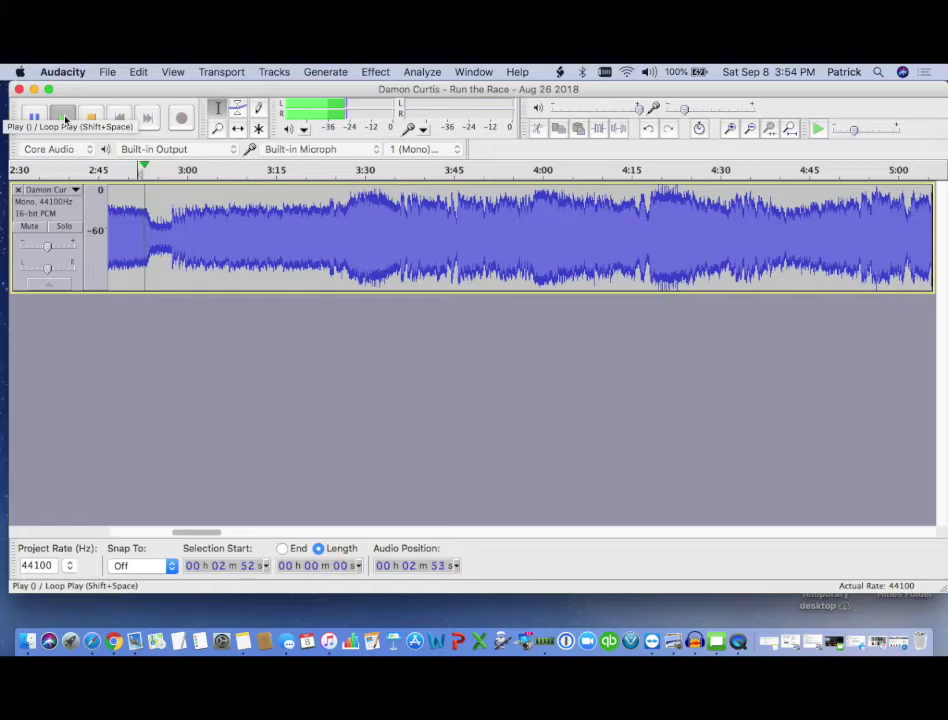
pyautogui.click(62, 118)
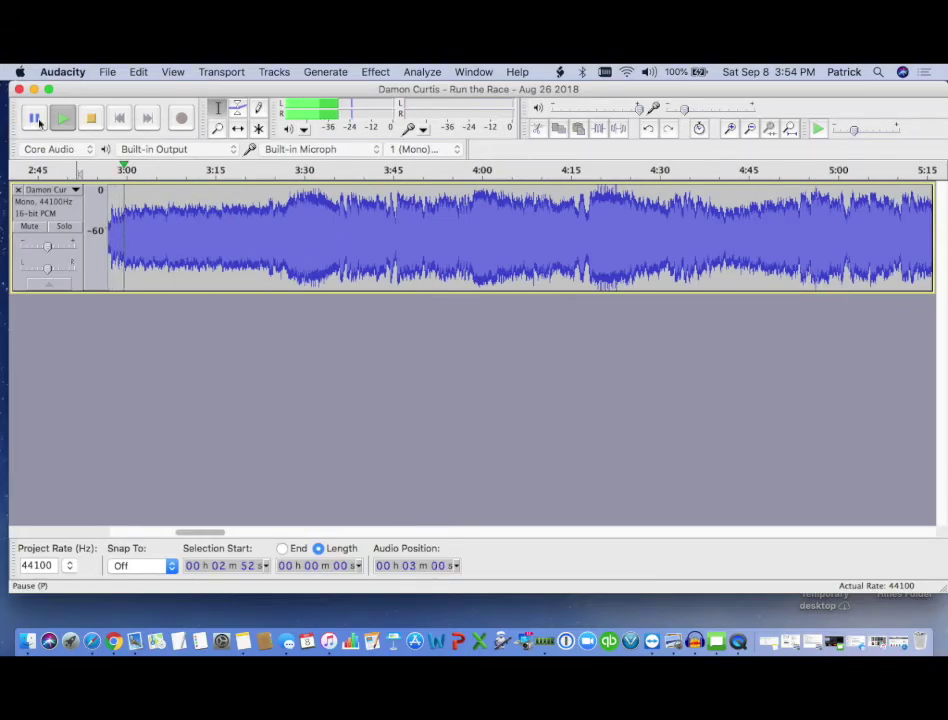
pyautogui.click(62, 118)
pyautogui.click(677, 203)
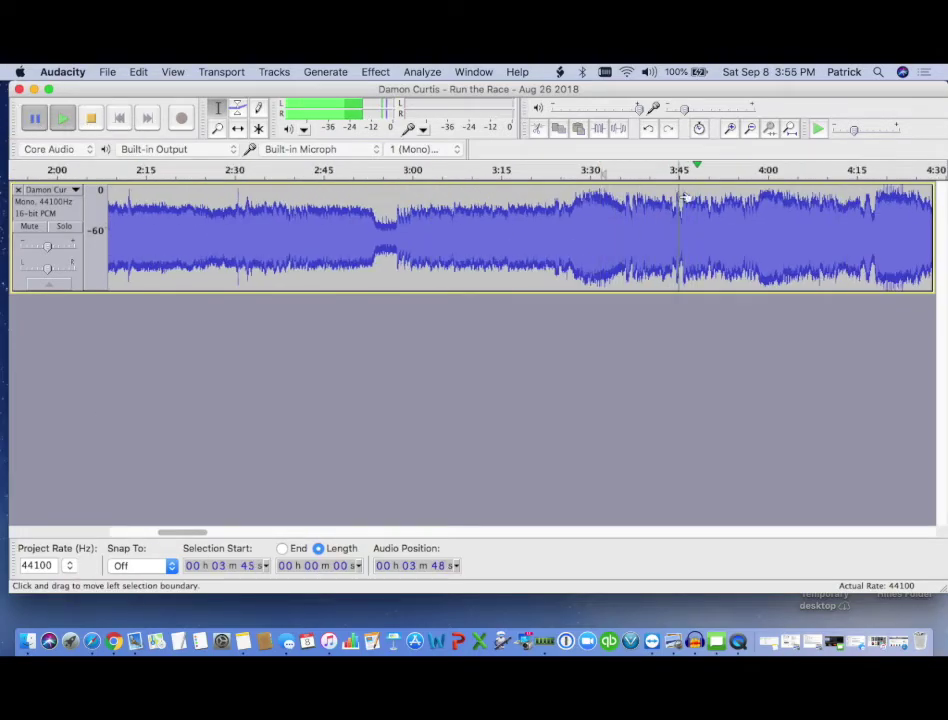
pyautogui.click(91, 118)
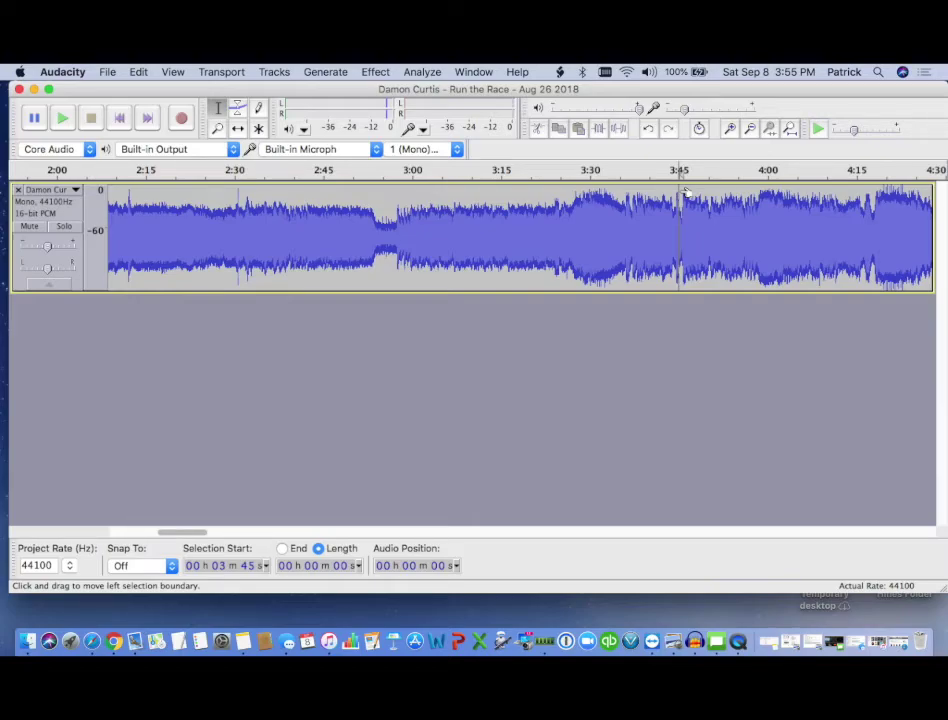
# - Select 0:00–3:45, cut it with Edit > Cut, and play the new start from 10 seconds
pyautogui.moveTo(684, 190); pyautogui.dragTo(60, 212)
pyautogui.moveTo(60, 212); pyautogui.dragTo(54, 213)
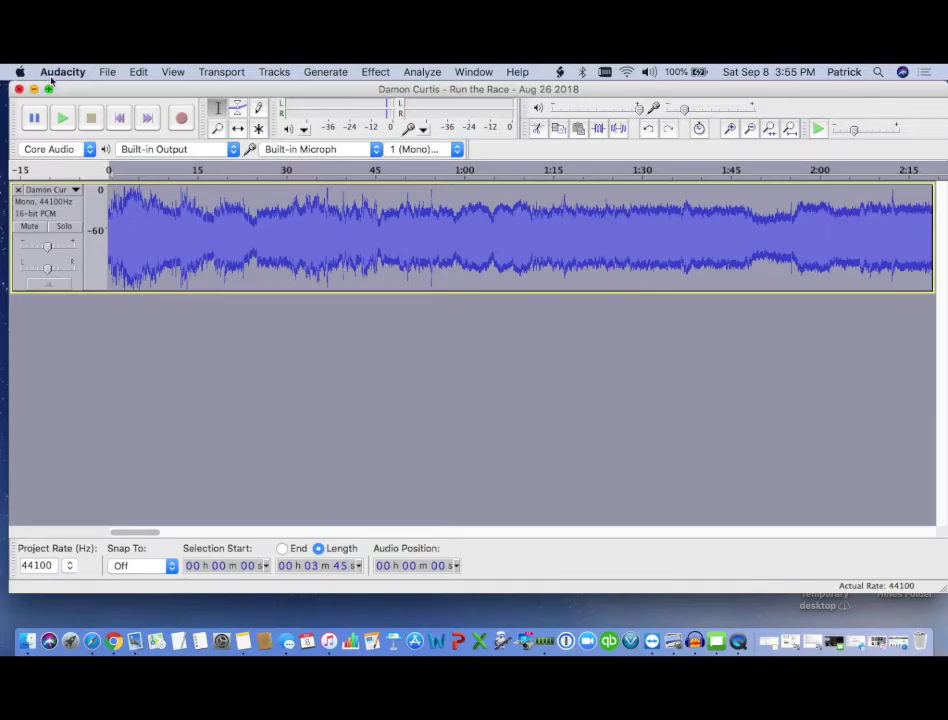
pyautogui.click(138, 72)
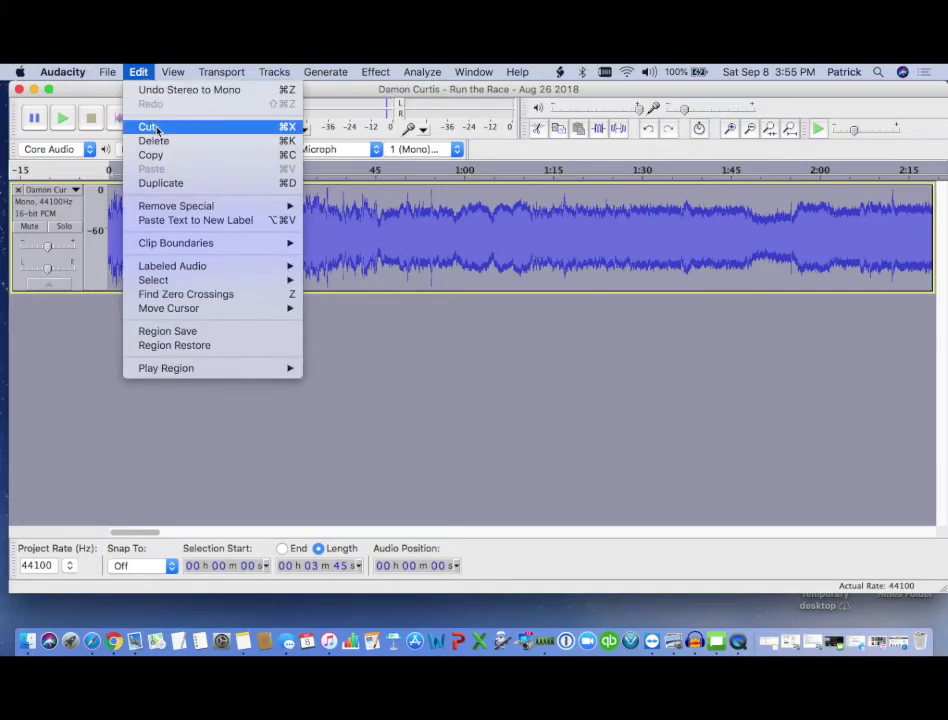
pyautogui.click(149, 127)
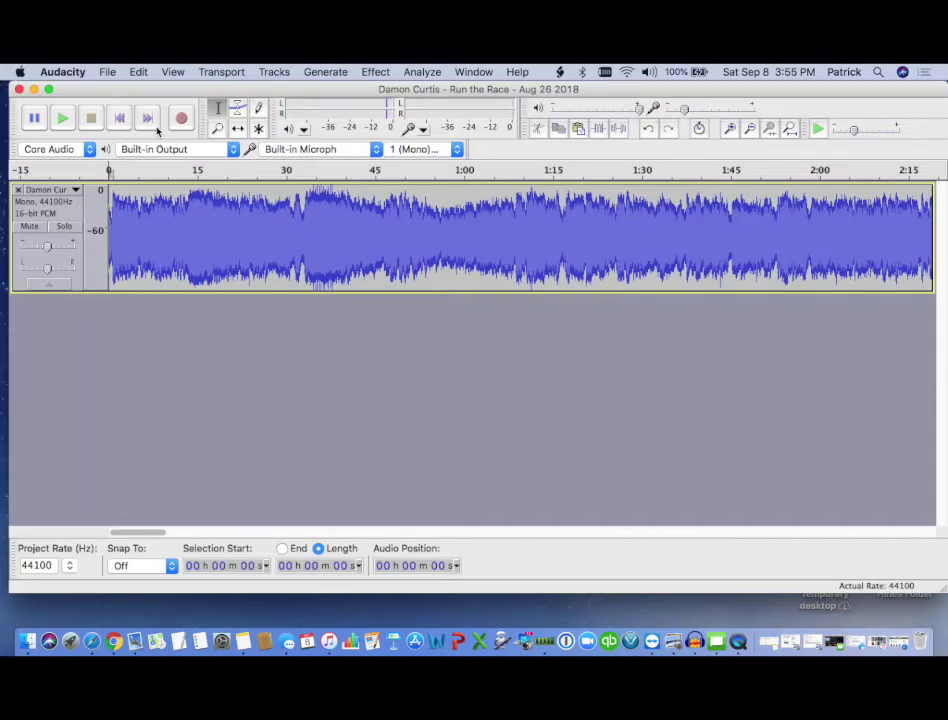
pyautogui.click(168, 220)
pyautogui.click(63, 119)
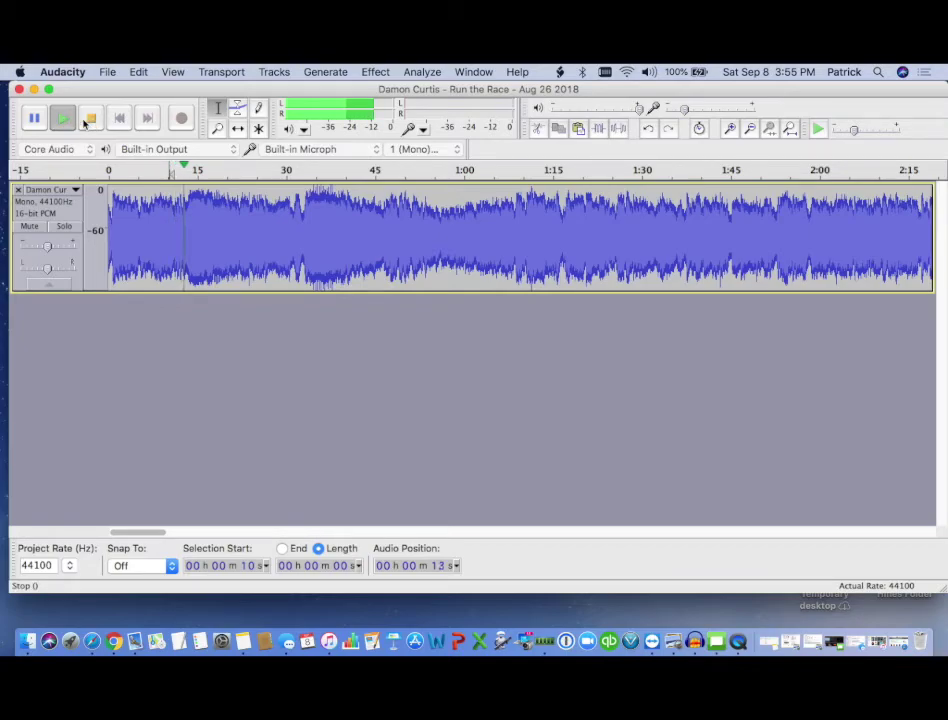
# - Pause near 13 s, select 6–13 s without editing it, stop playback, and deselect
pyautogui.click(35, 119)
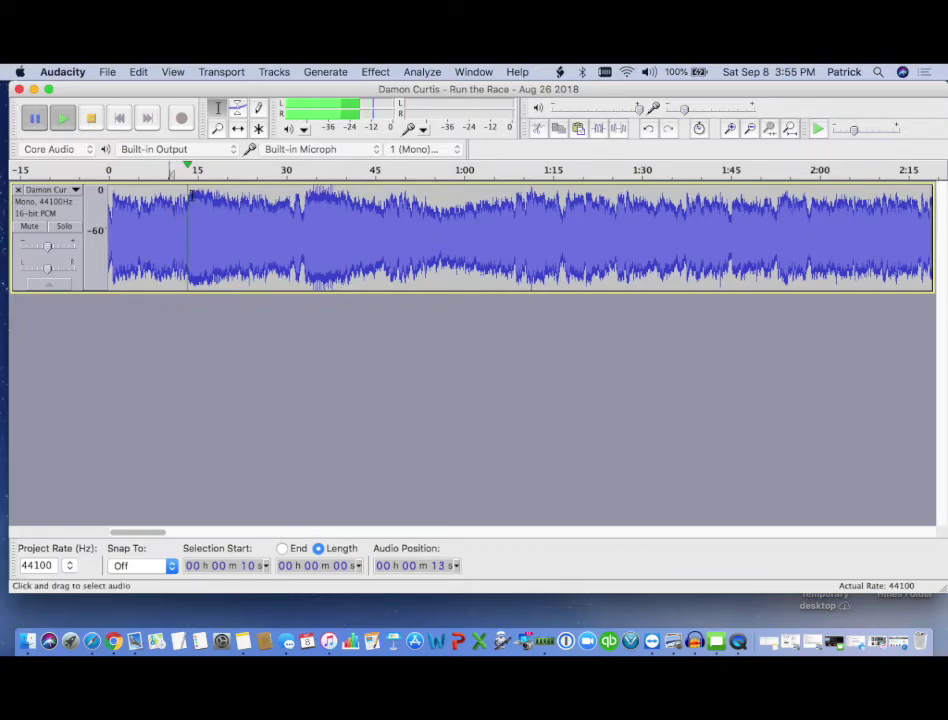
pyautogui.moveTo(185, 200); pyautogui.dragTo(144, 202)
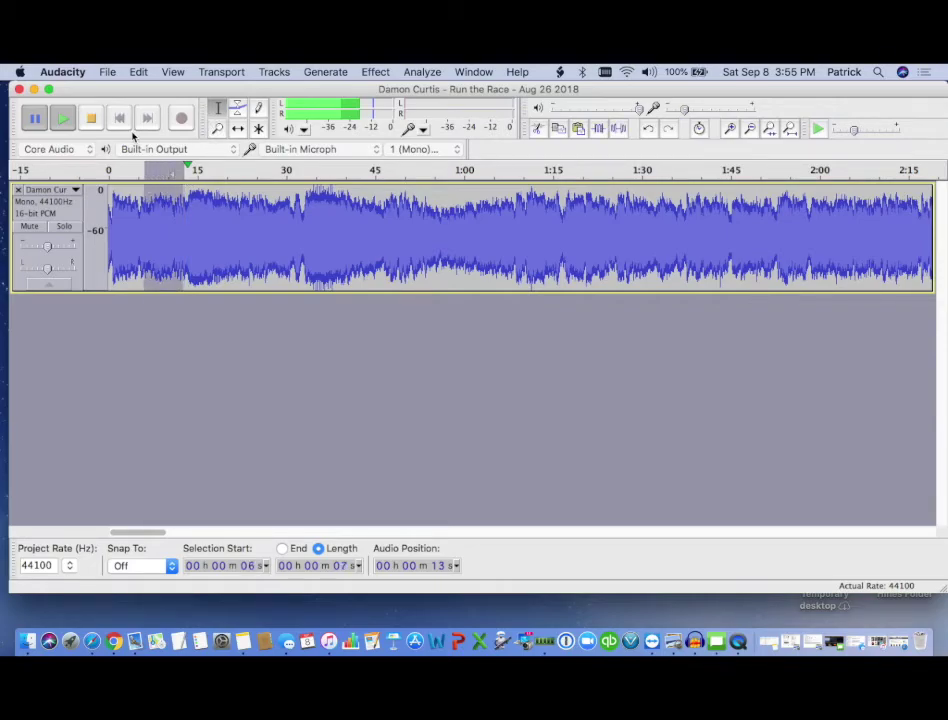
pyautogui.click(140, 72)
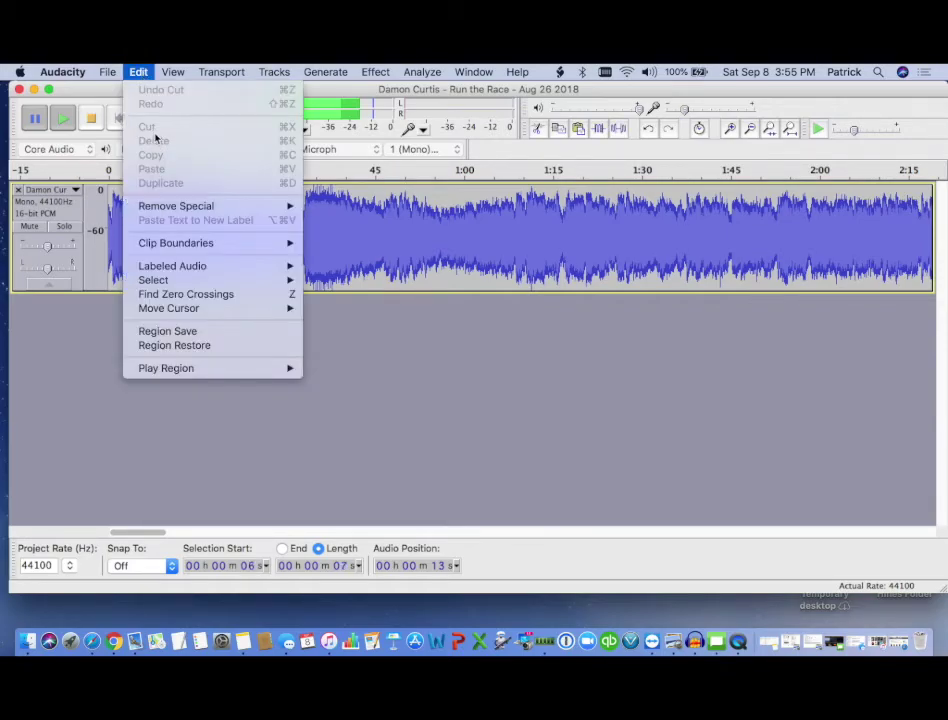
pyautogui.click(138, 72)
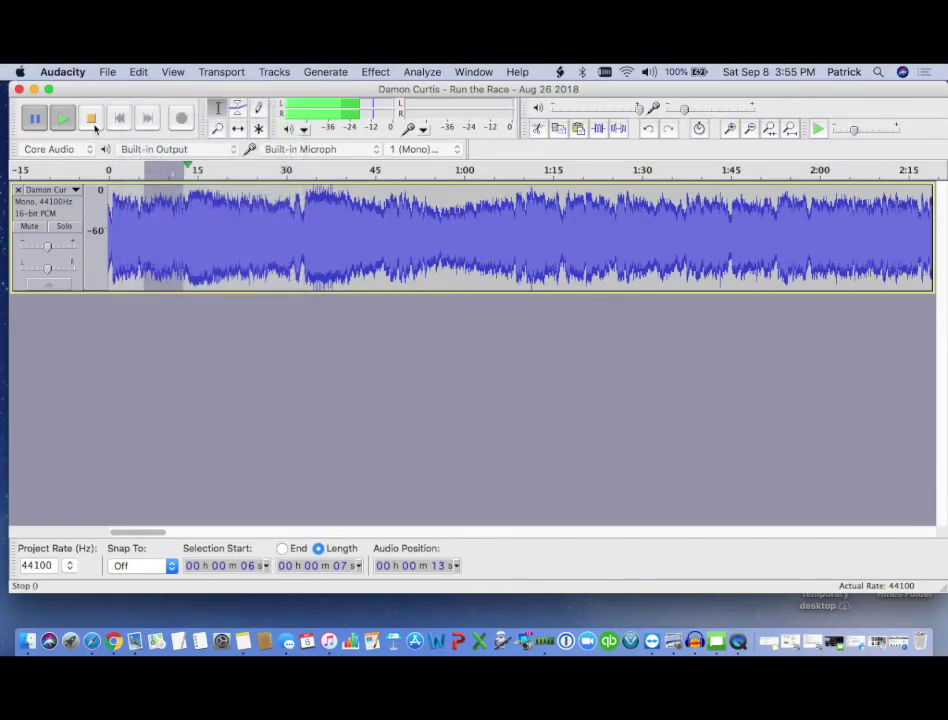
pyautogui.click(91, 121)
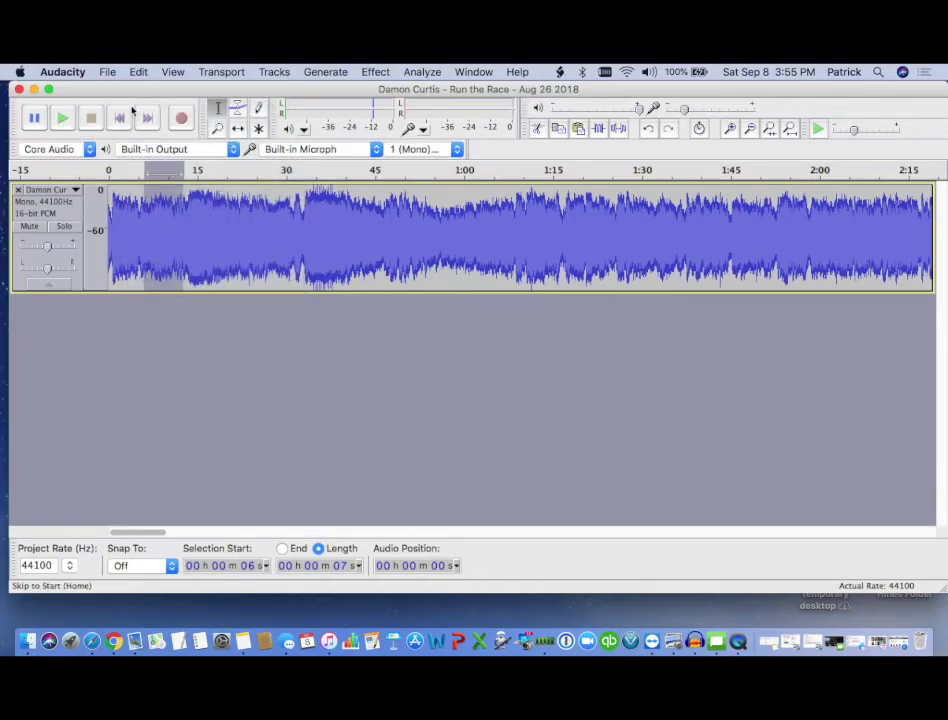
pyautogui.click(140, 73)
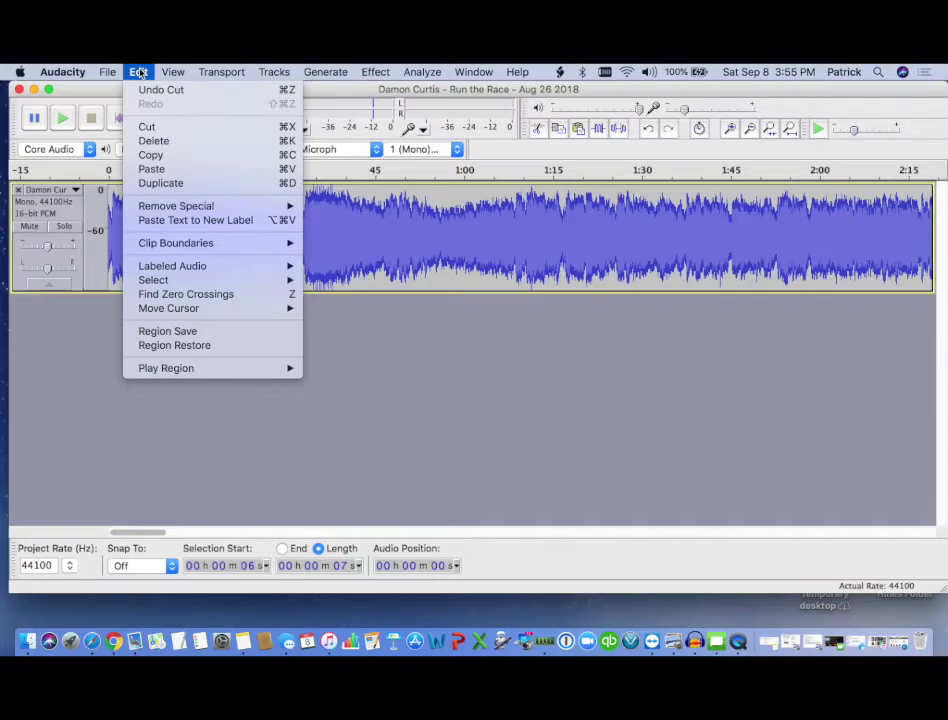
pyautogui.click(140, 73)
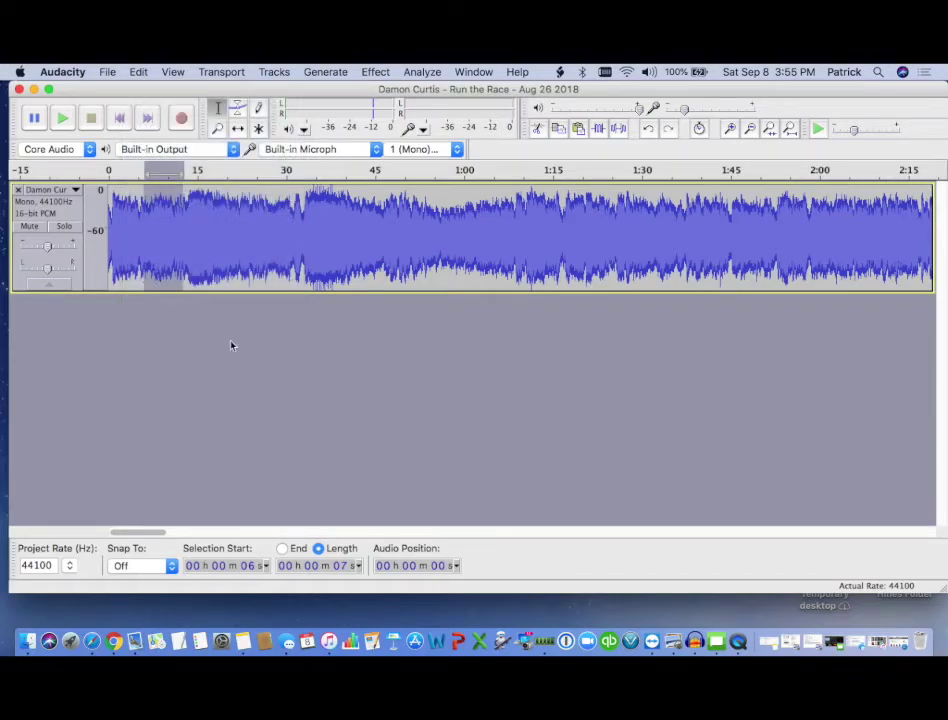
pyautogui.click(234, 253)
# - Scroll to the track end and play from 31:44 and 32:12, pausing near 32:15
pyautogui.moveTo(150, 538); pyautogui.dragTo(895, 536)
pyautogui.click(567, 235)
pyautogui.click(62, 118)
pyautogui.click(37, 118)
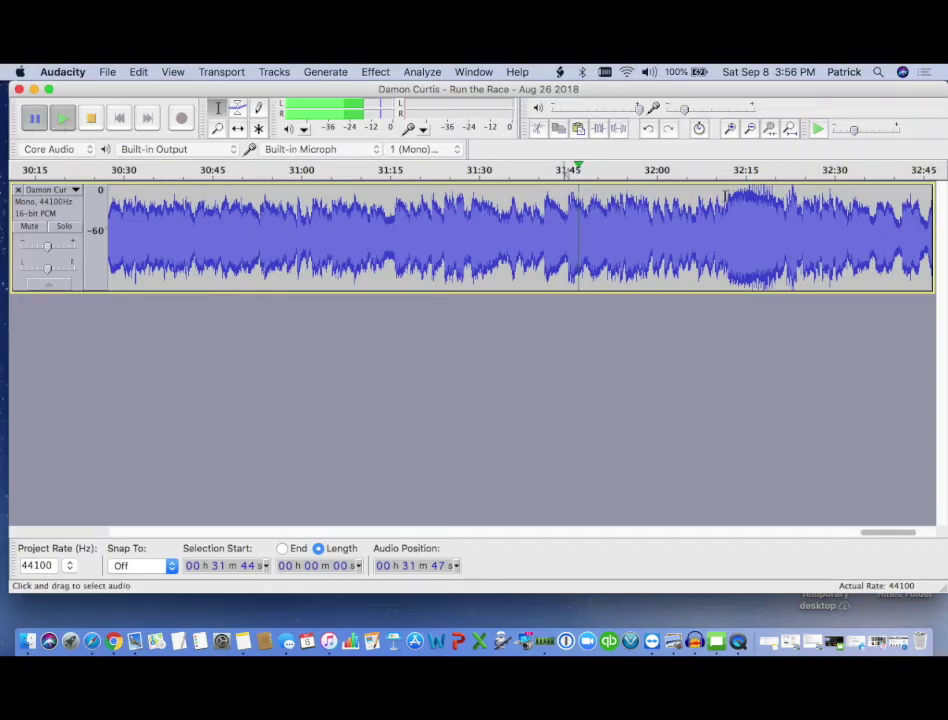
pyautogui.click(727, 215)
pyautogui.click(60, 119)
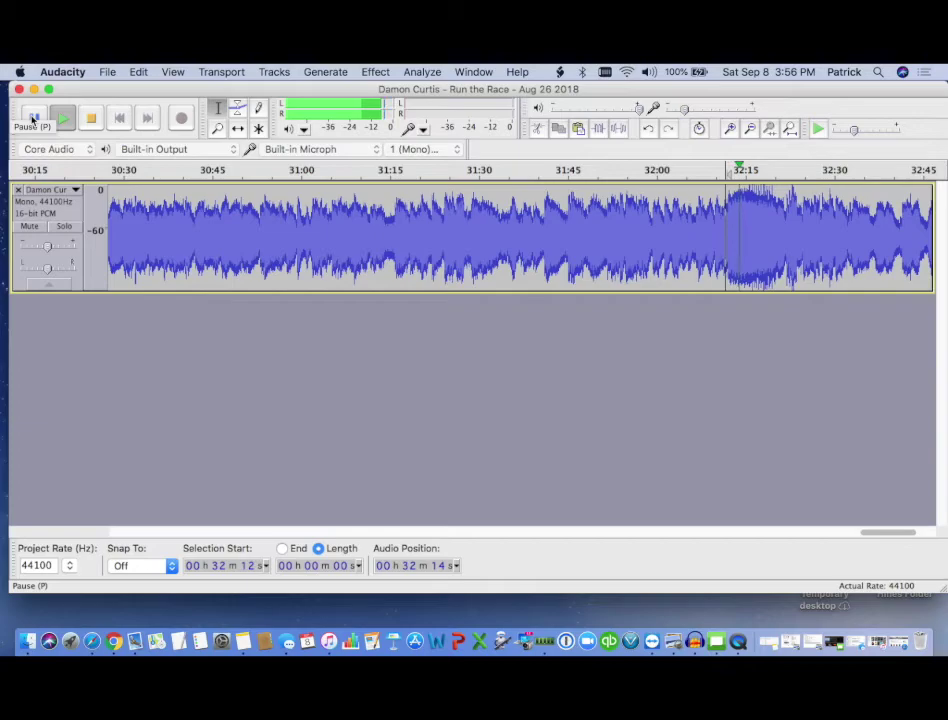
pyautogui.click(33, 118)
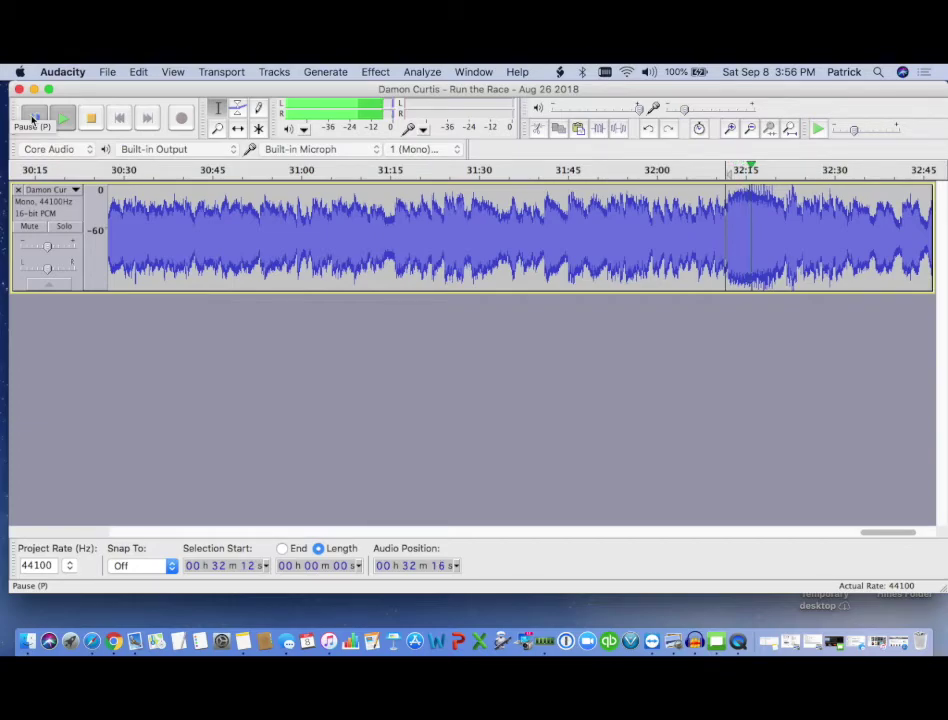
# - Select the trailing audio from 32:16 to 32:59 and cut it with Edit > Cut
pyautogui.moveTo(887, 536); pyautogui.dragTo(915, 533)
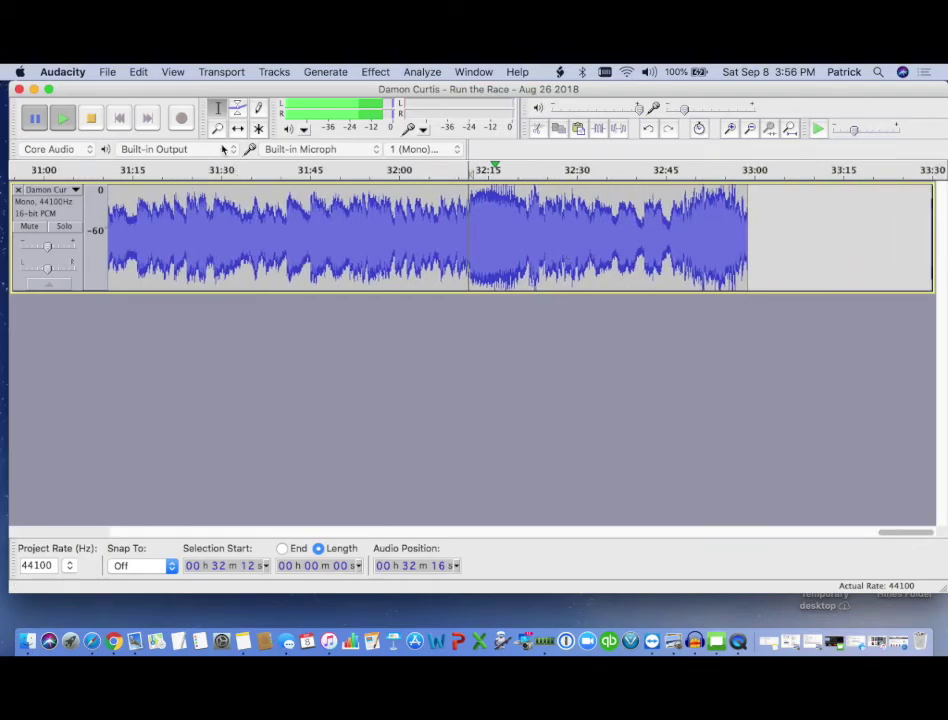
pyautogui.click(493, 204)
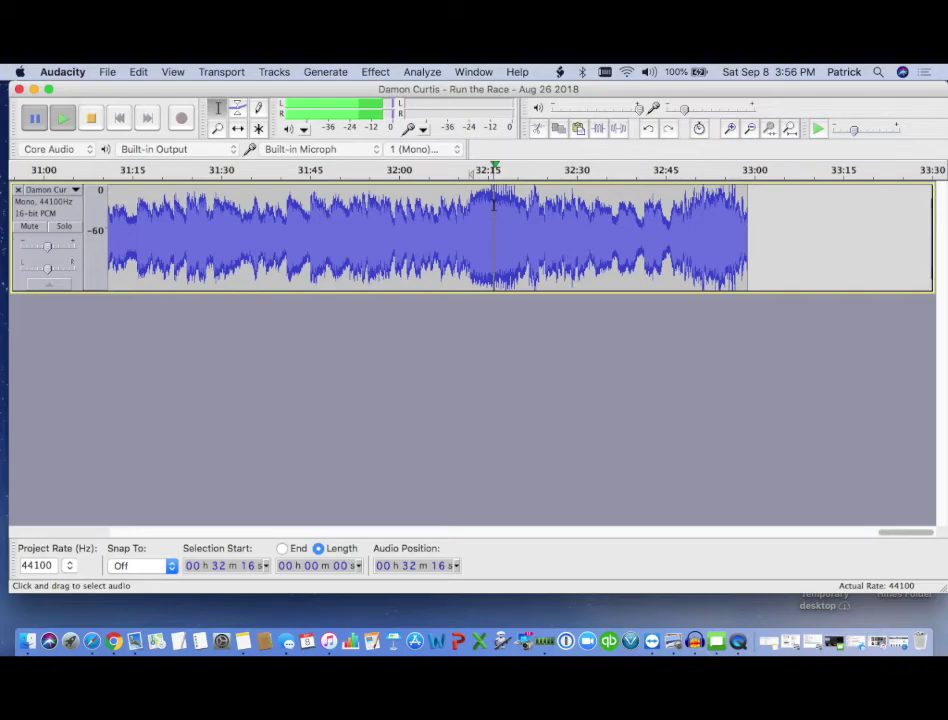
pyautogui.moveTo(493, 204); pyautogui.dragTo(745, 207)
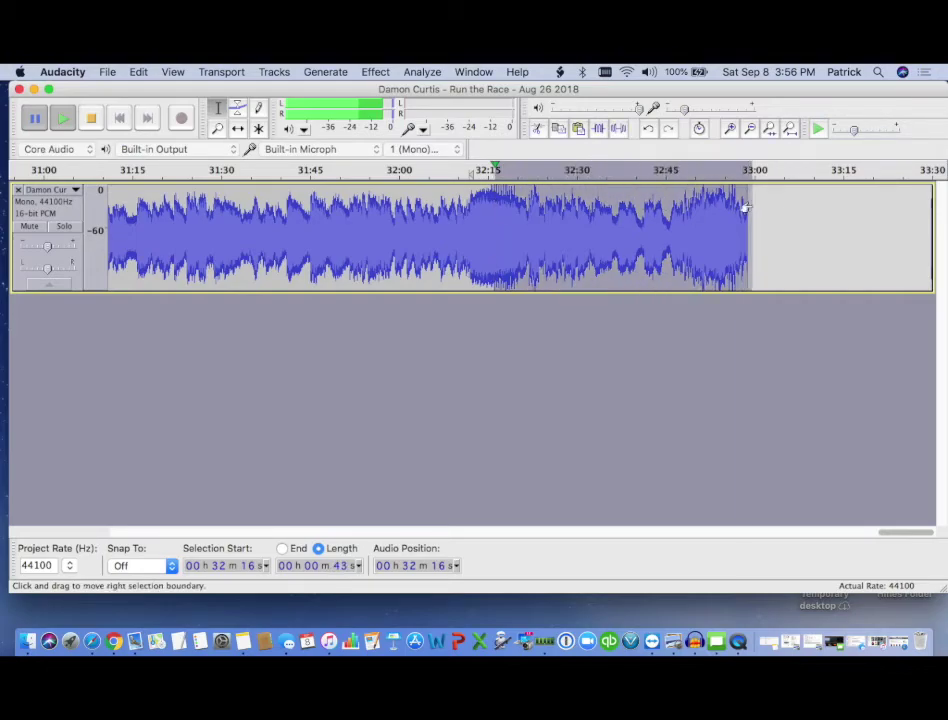
pyautogui.click(138, 72)
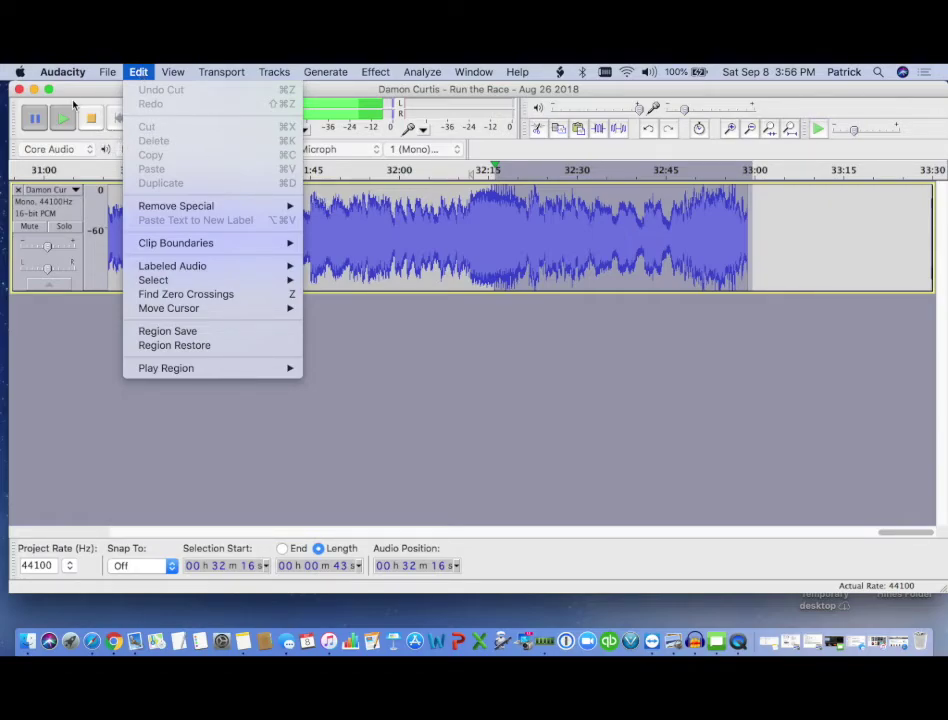
pyautogui.moveTo(74, 93)
pyautogui.mouseDown()
pyautogui.moveTo(92, 120)
pyautogui.moveTo(64, 99)
pyautogui.mouseUp()
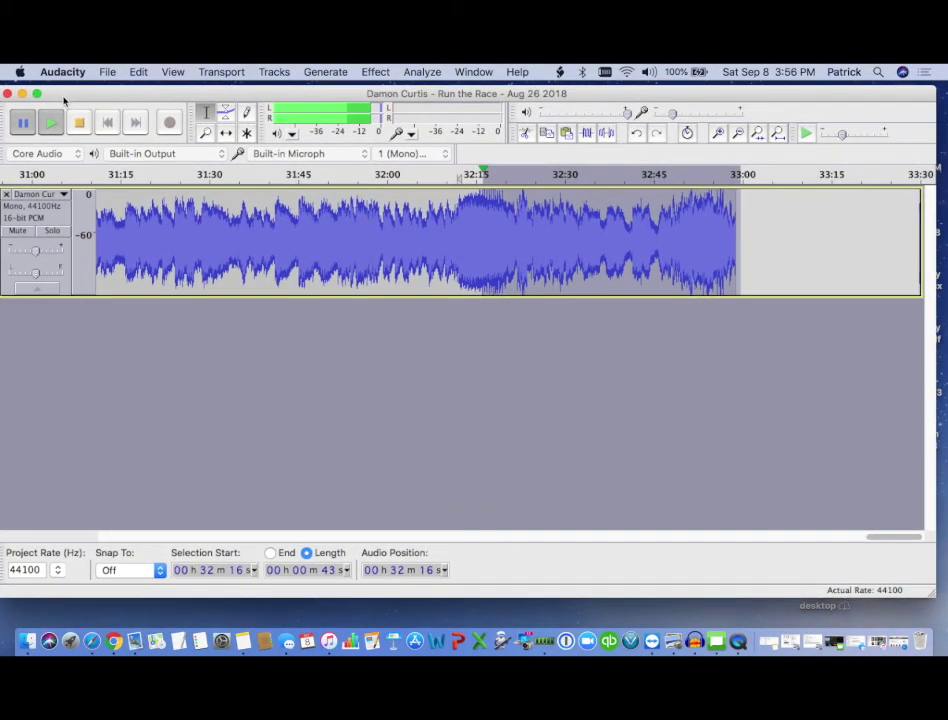
pyautogui.click(80, 122)
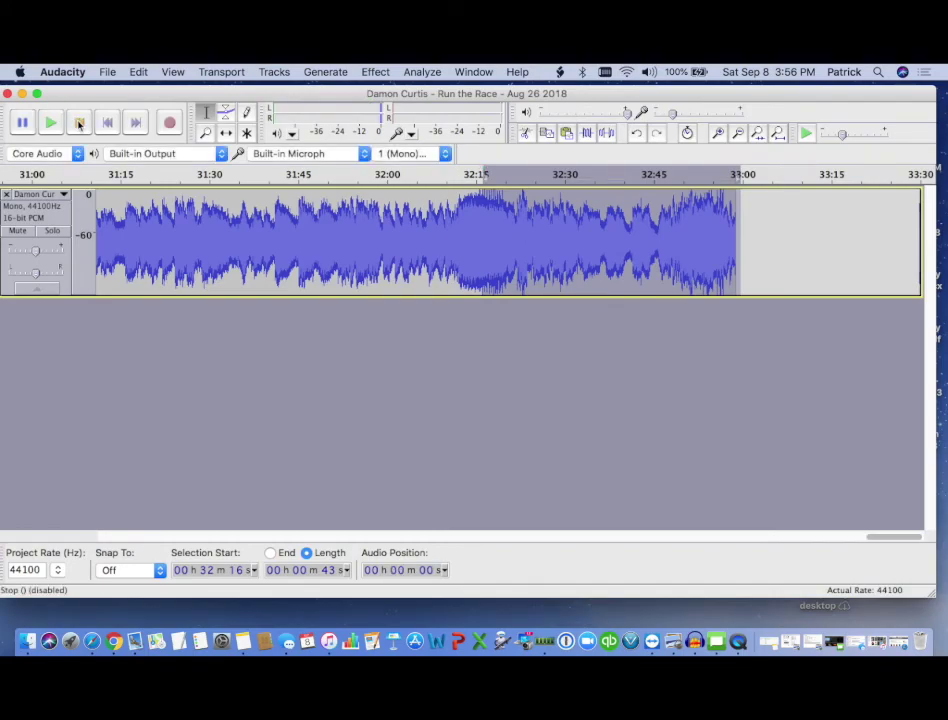
pyautogui.click(140, 72)
pyautogui.click(148, 126)
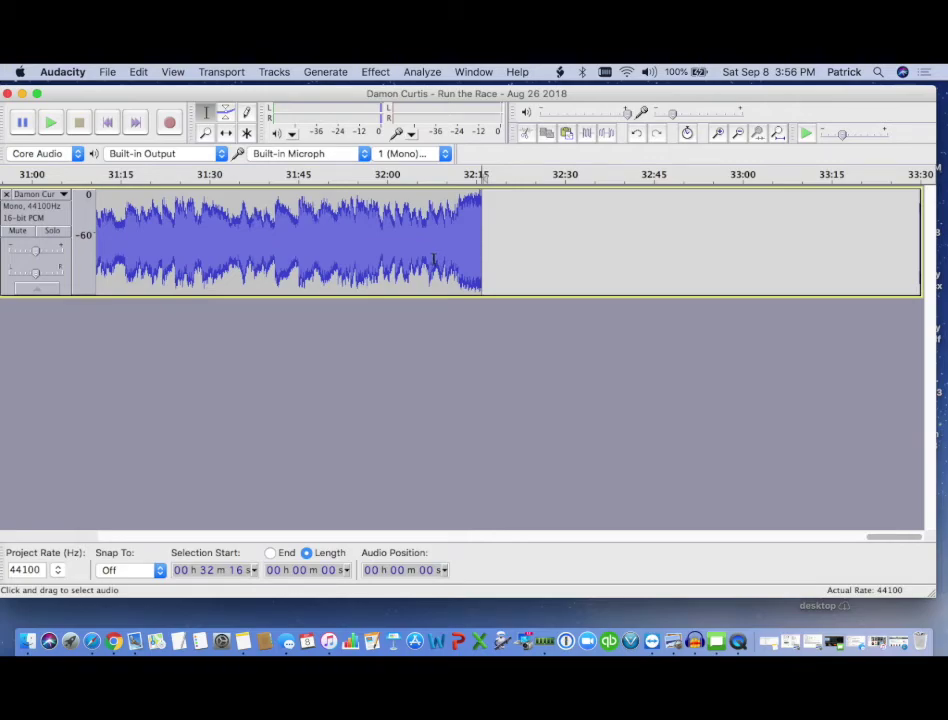
# - Zoom in on the track end, select 32:12–32:16, and apply Effect > Fade Out
pyautogui.click(205, 133)
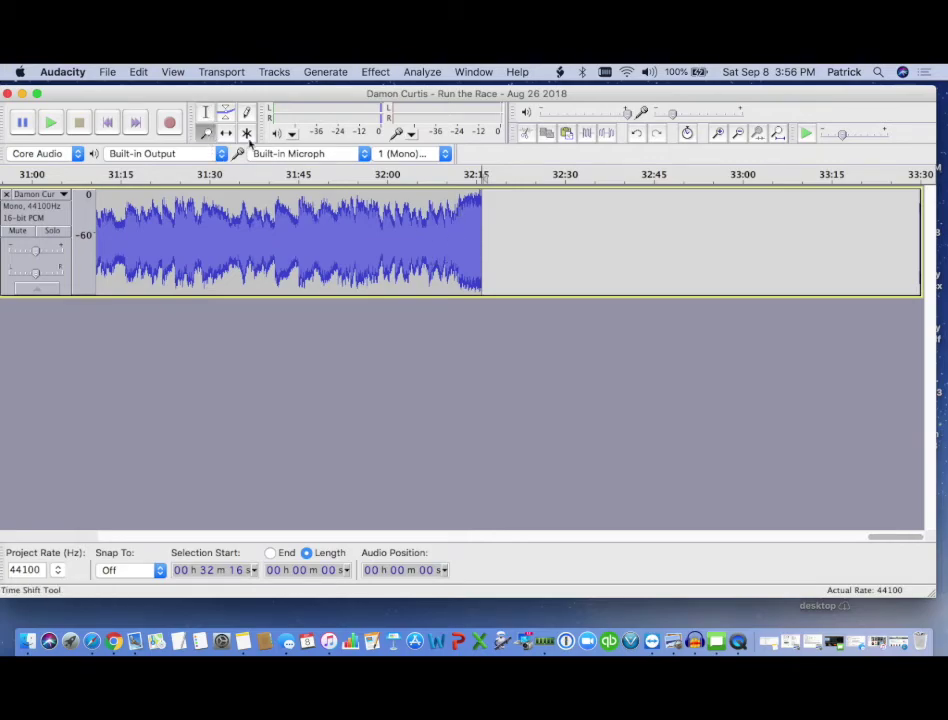
pyautogui.click(446, 225)
pyautogui.click(446, 225)
pyautogui.click(446, 225)
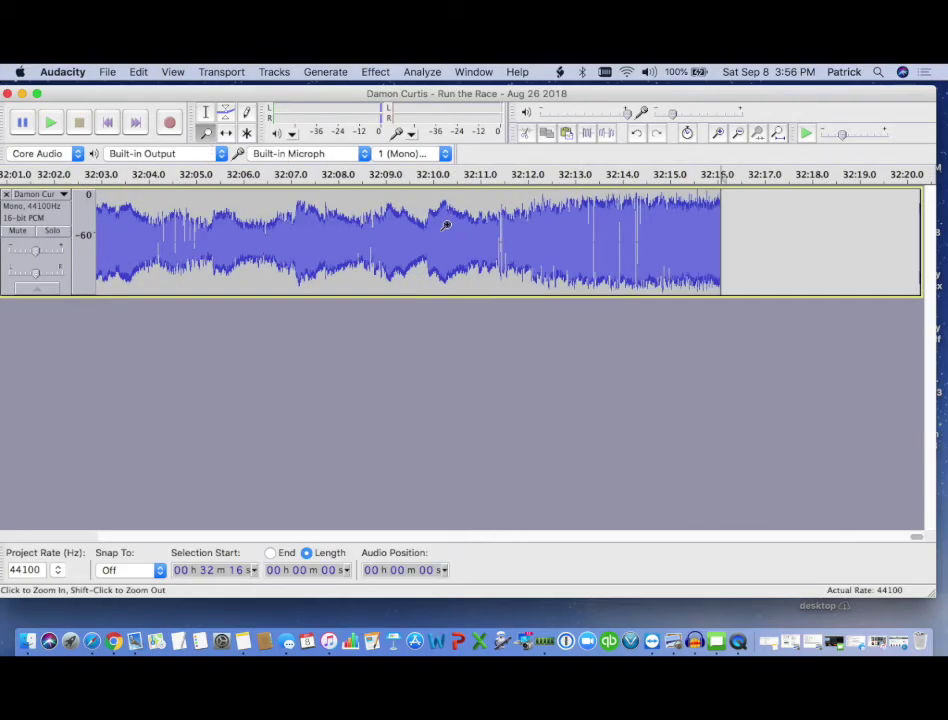
pyautogui.click(205, 112)
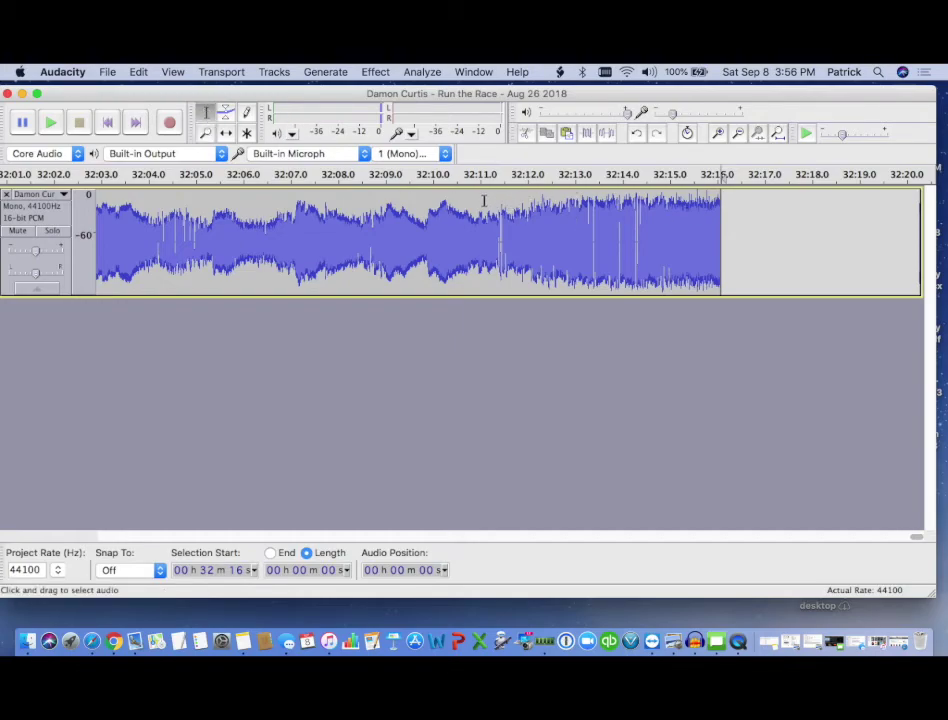
pyautogui.moveTo(529, 197); pyautogui.dragTo(711, 197)
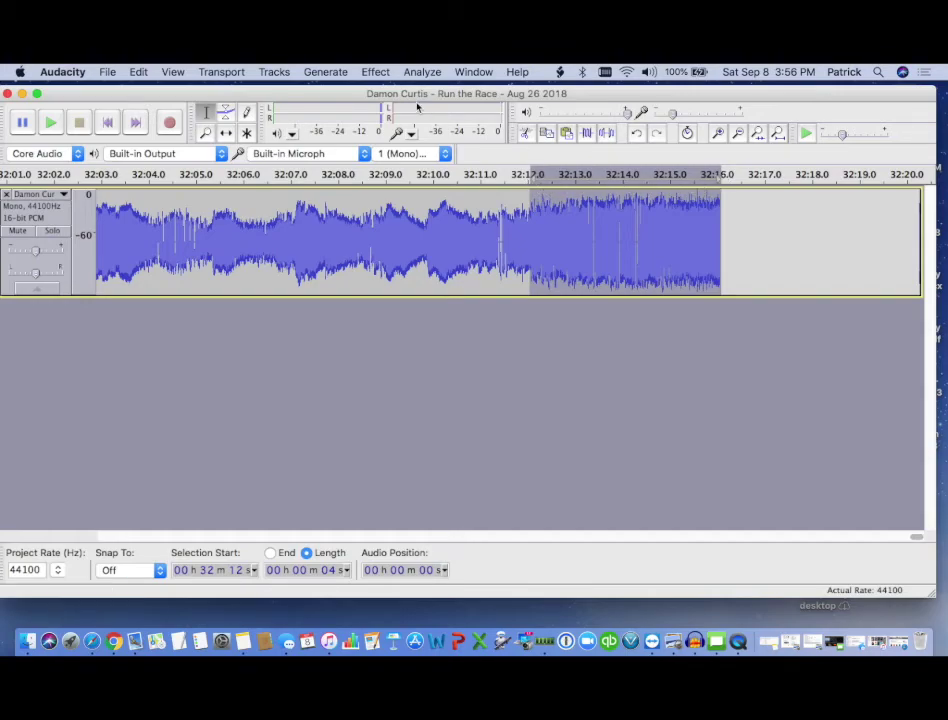
pyautogui.click(376, 72)
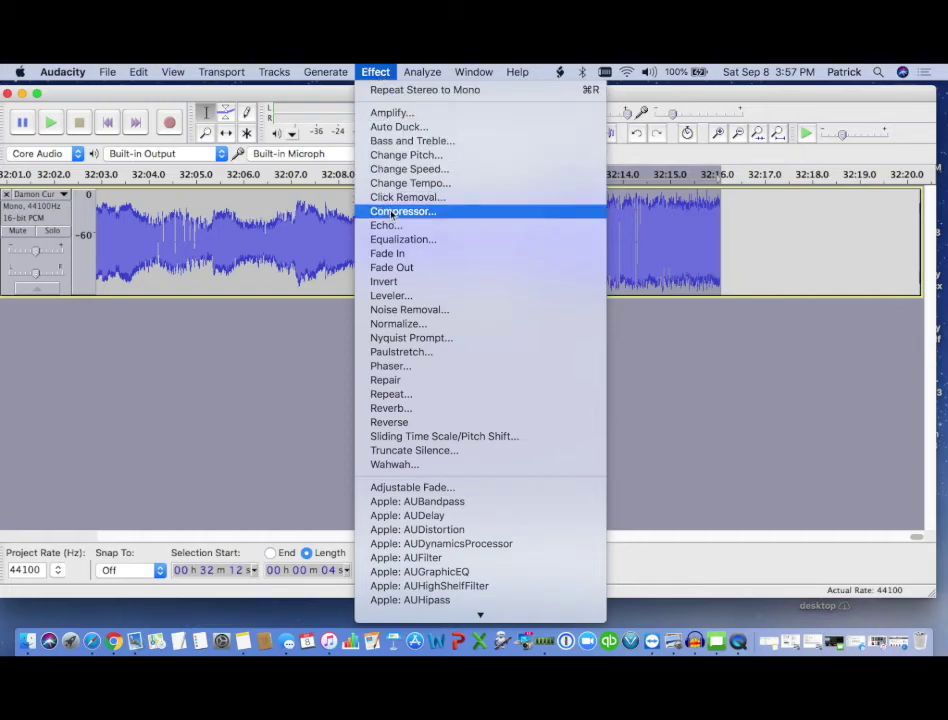
pyautogui.click(394, 267)
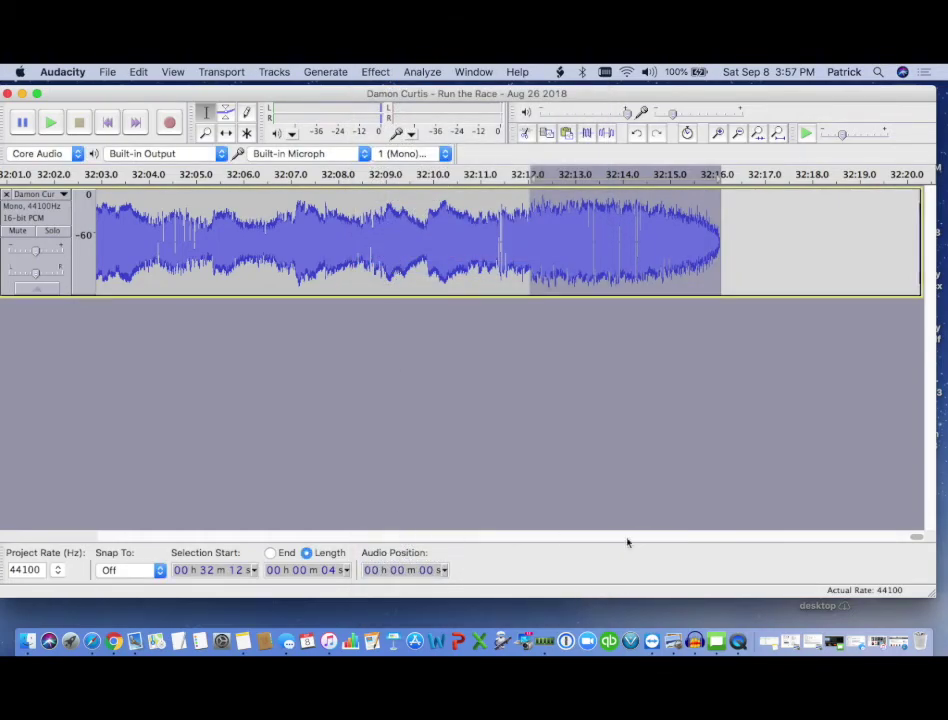
# - Return to the track start, apply Effect > Fade In to 0–4 s, and deselect
pyautogui.moveTo(914, 537); pyautogui.dragTo(66, 510)
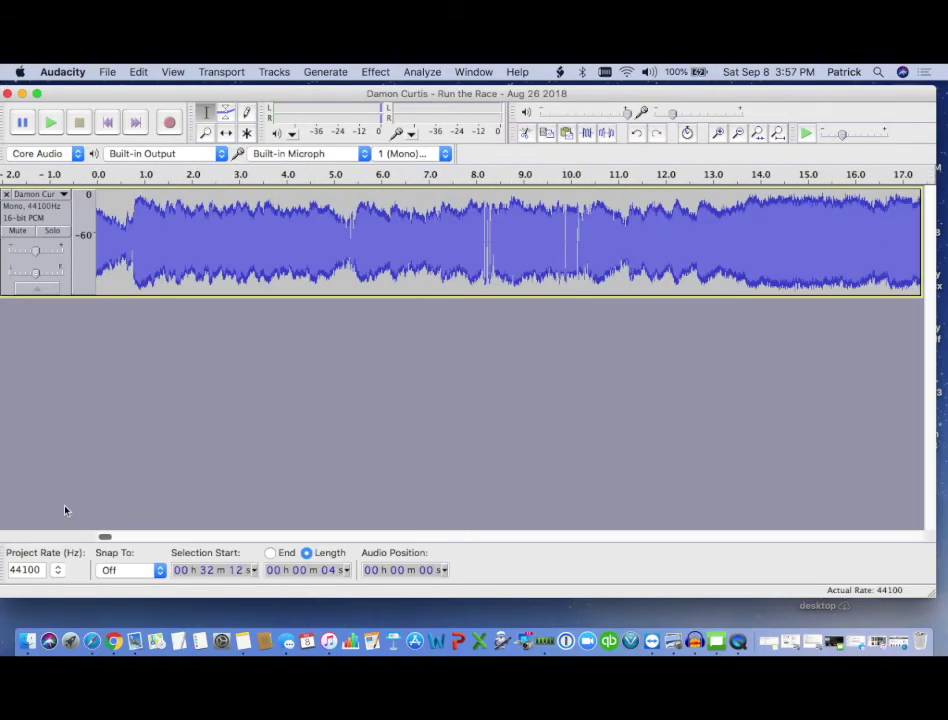
pyautogui.click(113, 204)
pyautogui.moveTo(98, 204); pyautogui.dragTo(287, 200)
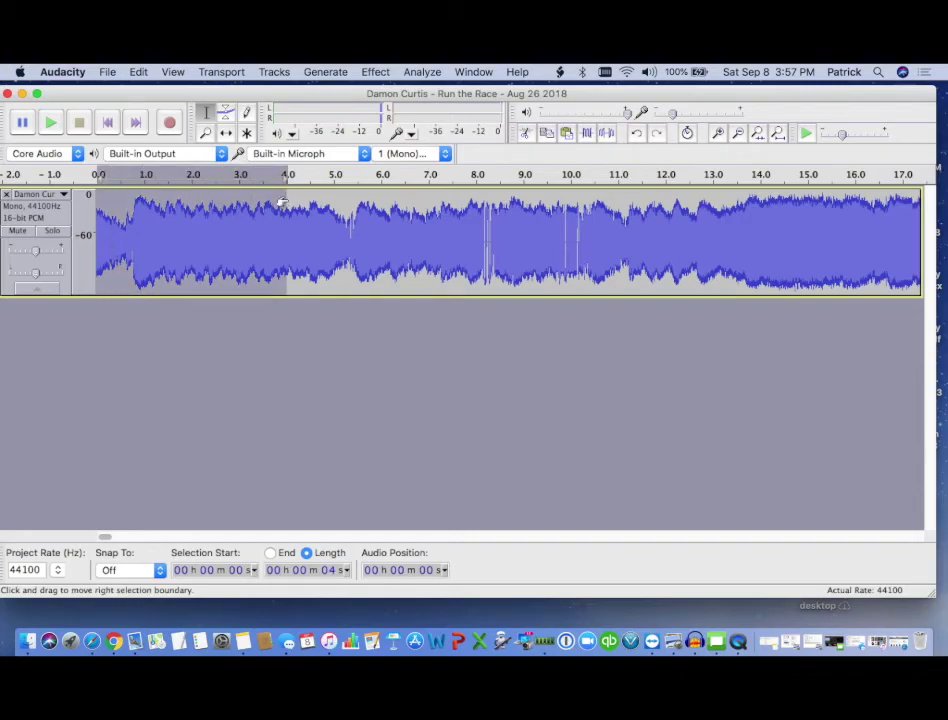
pyautogui.click(378, 74)
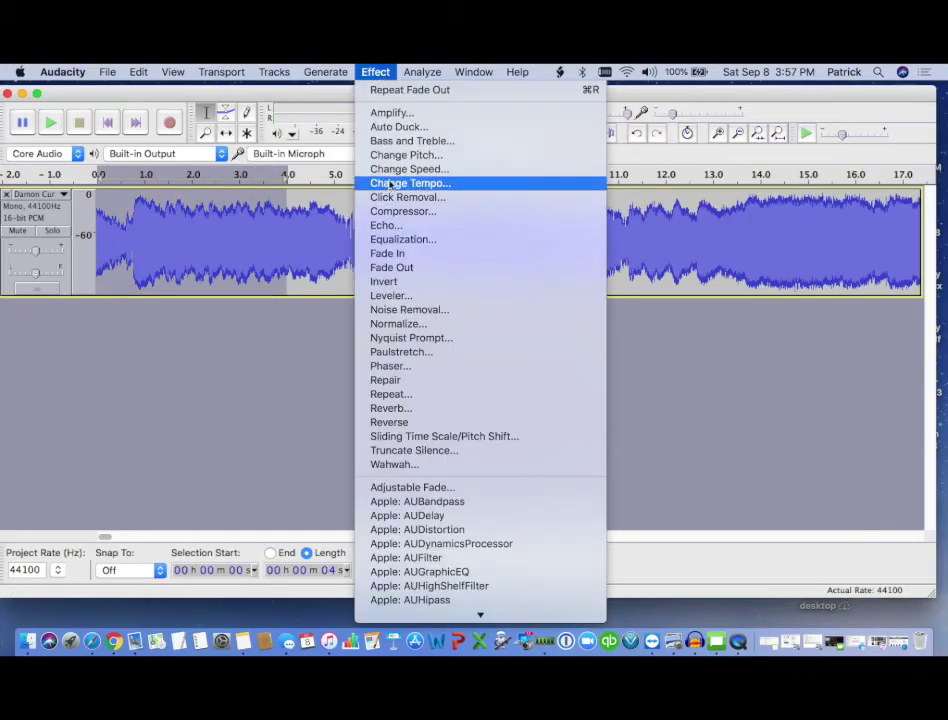
pyautogui.click(396, 256)
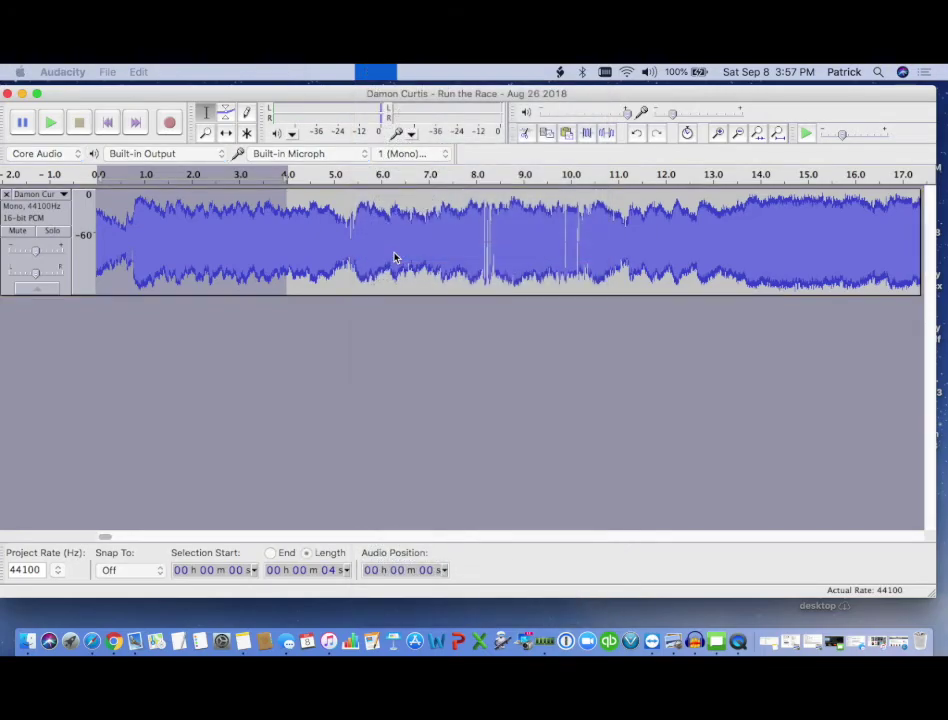
pyautogui.click(349, 222)
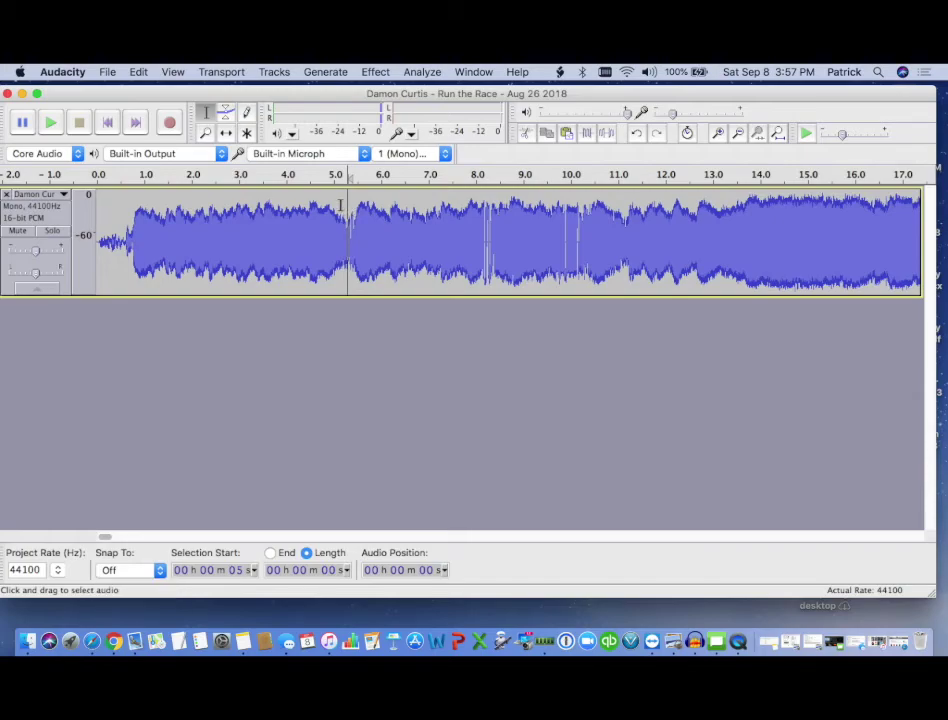
# - Select the whole 32 min 16 s sermon track and apply the Amplify effect to it
pyautogui.press('super+a')
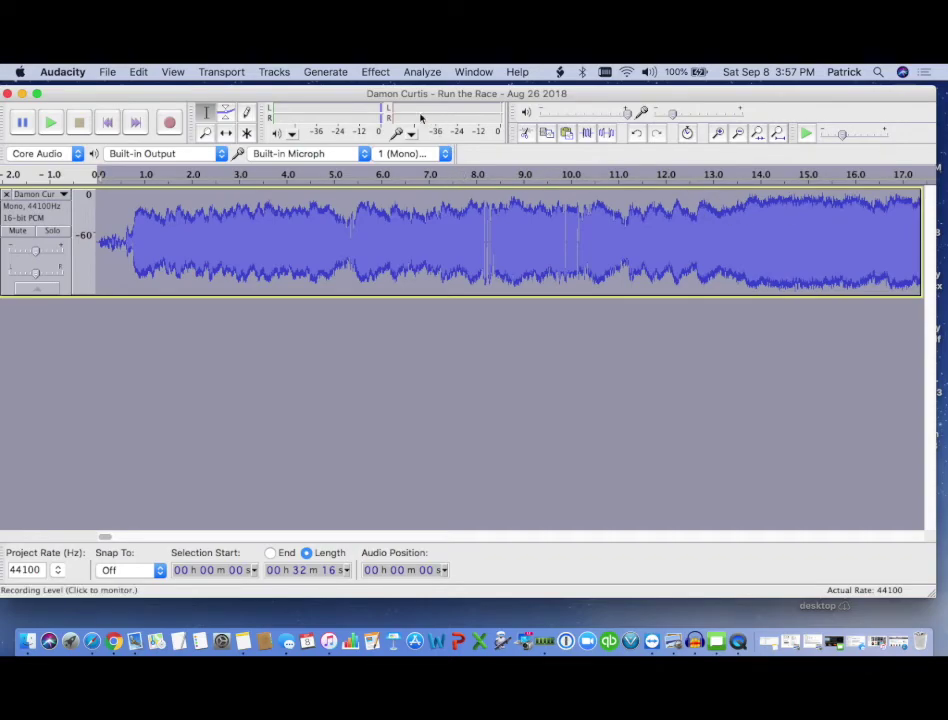
pyautogui.click(377, 71)
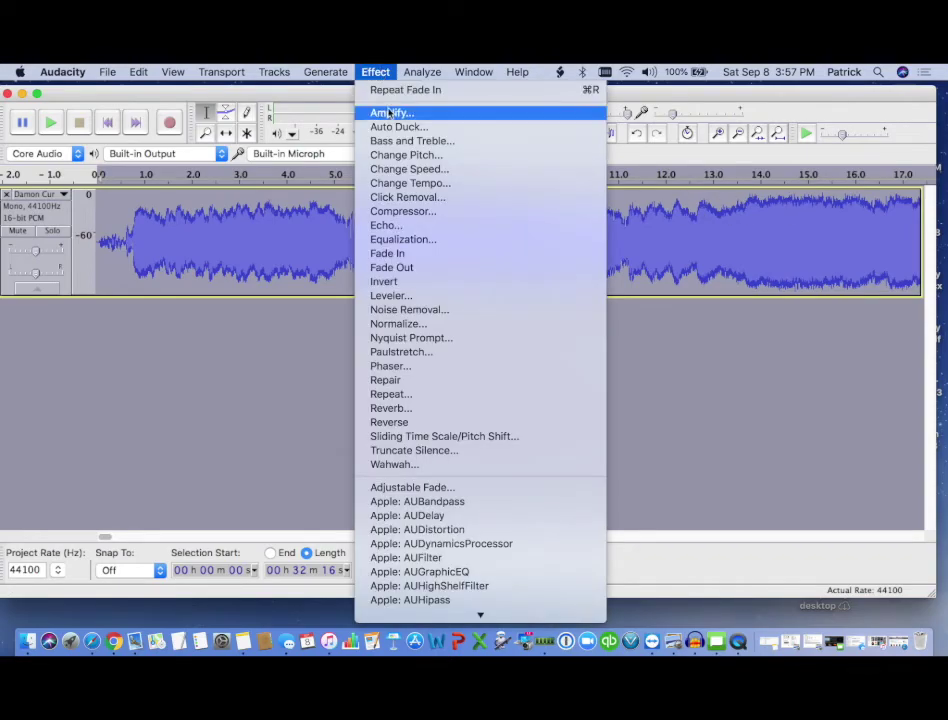
pyautogui.click(391, 114)
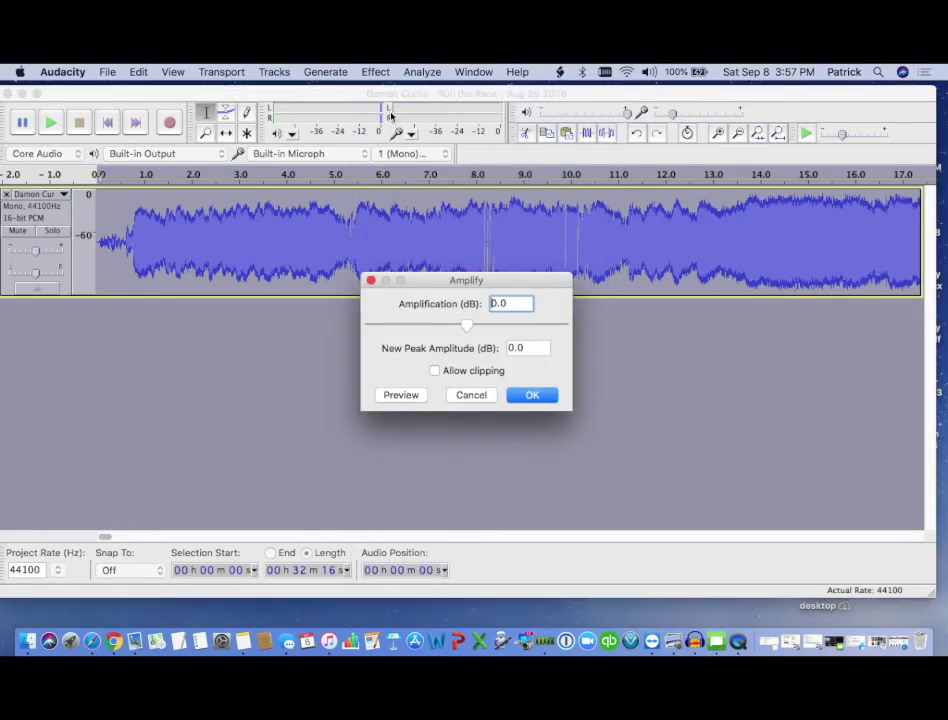
pyautogui.click(531, 396)
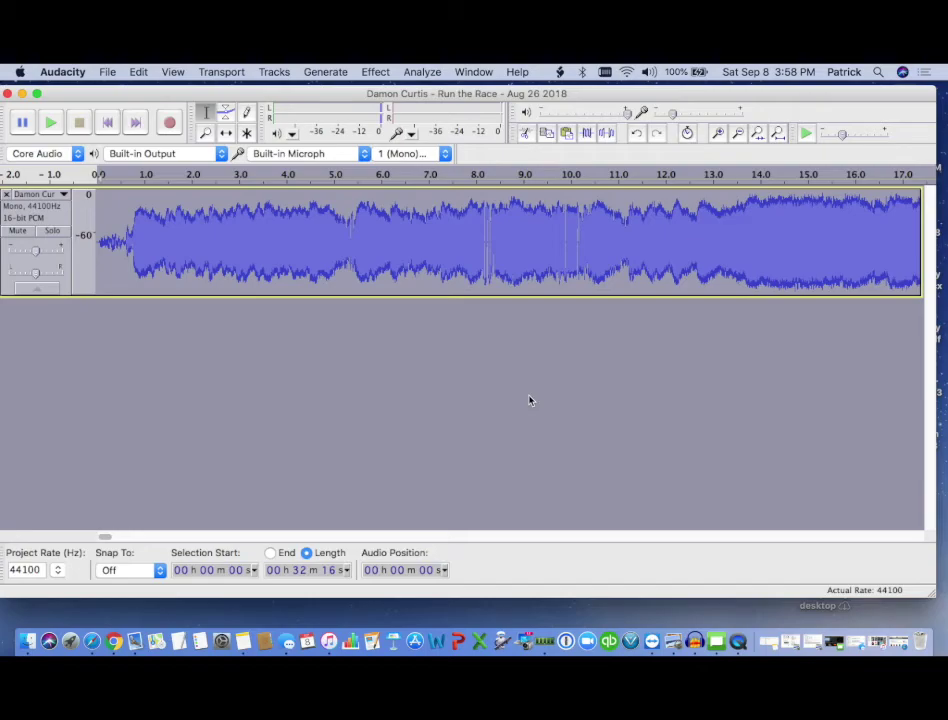
pyautogui.click(425, 74)
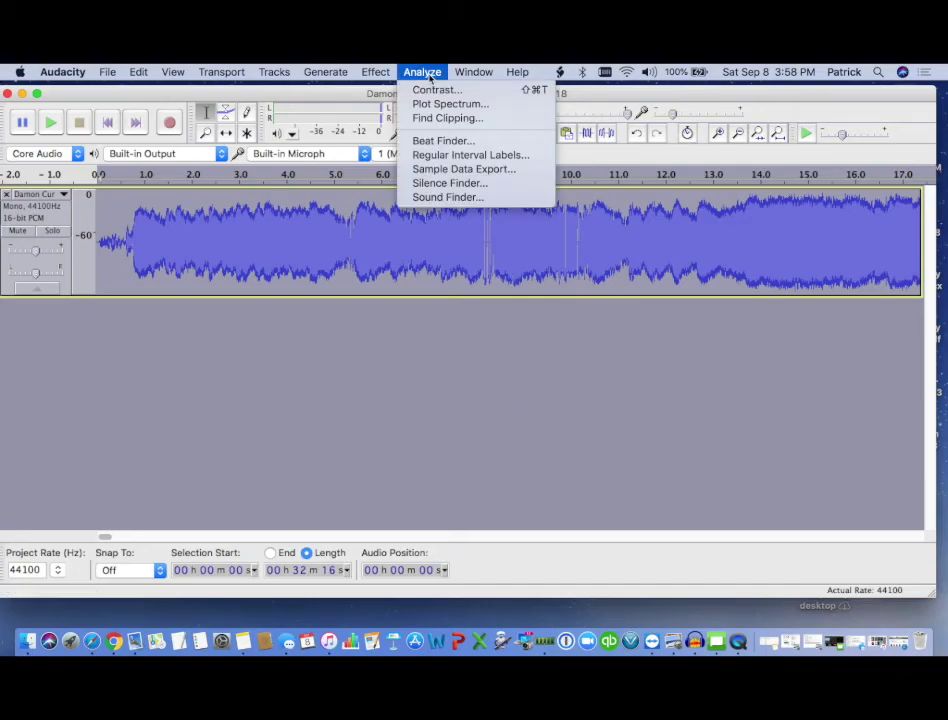
# - Apply the Compressor to the whole sermon with the default -12 dB threshold and 2:1 ratio
pyautogui.moveTo(375, 72)
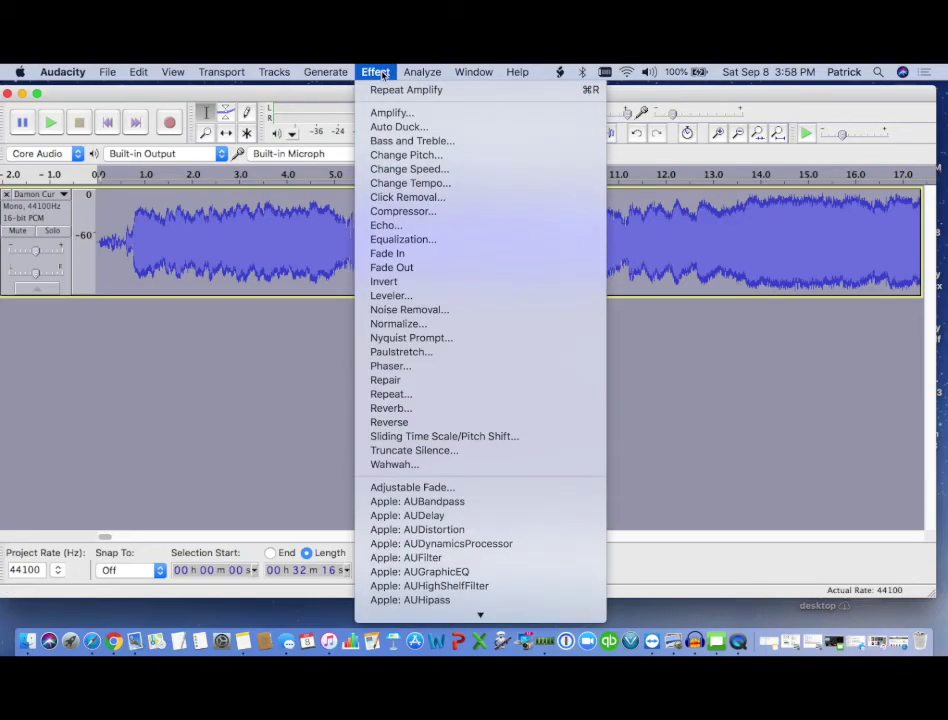
pyautogui.click(386, 213)
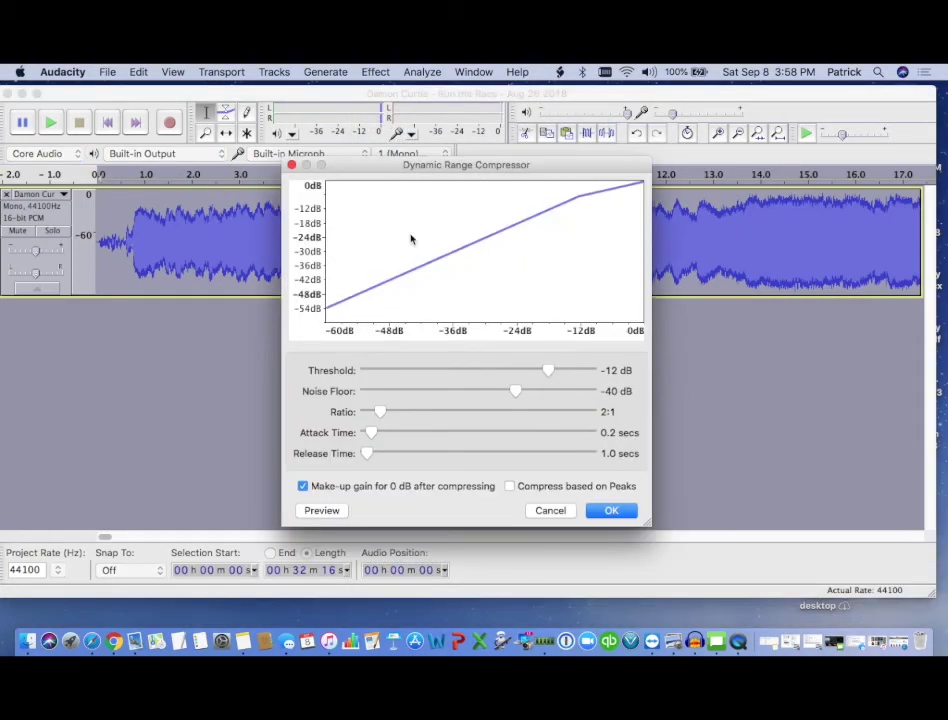
pyautogui.click(610, 512)
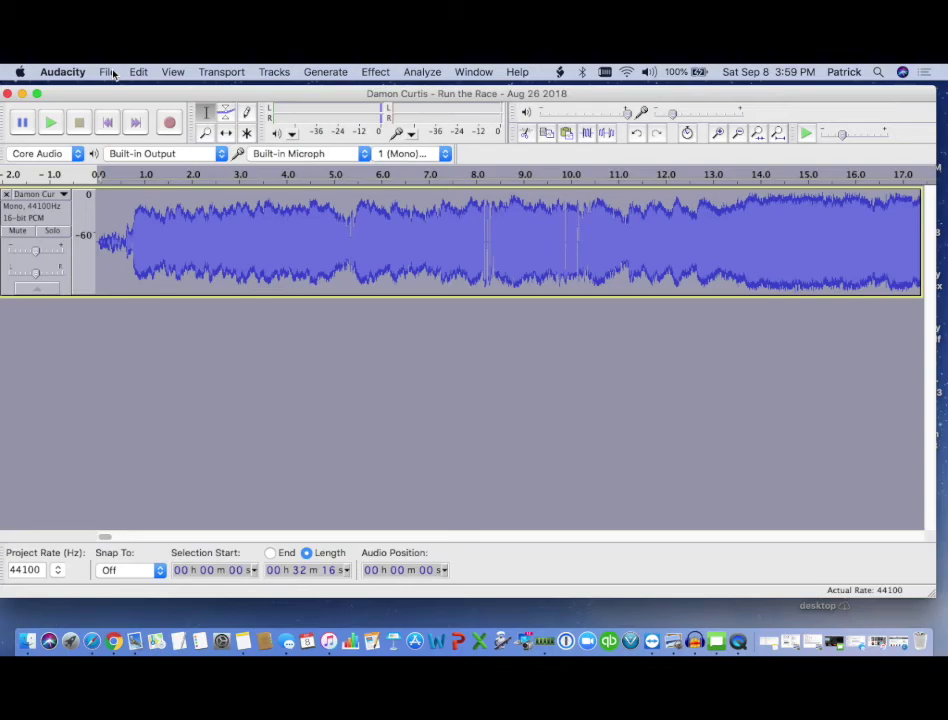
# - Start an MP3 export of the edited sermon to the Desktop, declining to replace the existing file
pyautogui.click(110, 72)
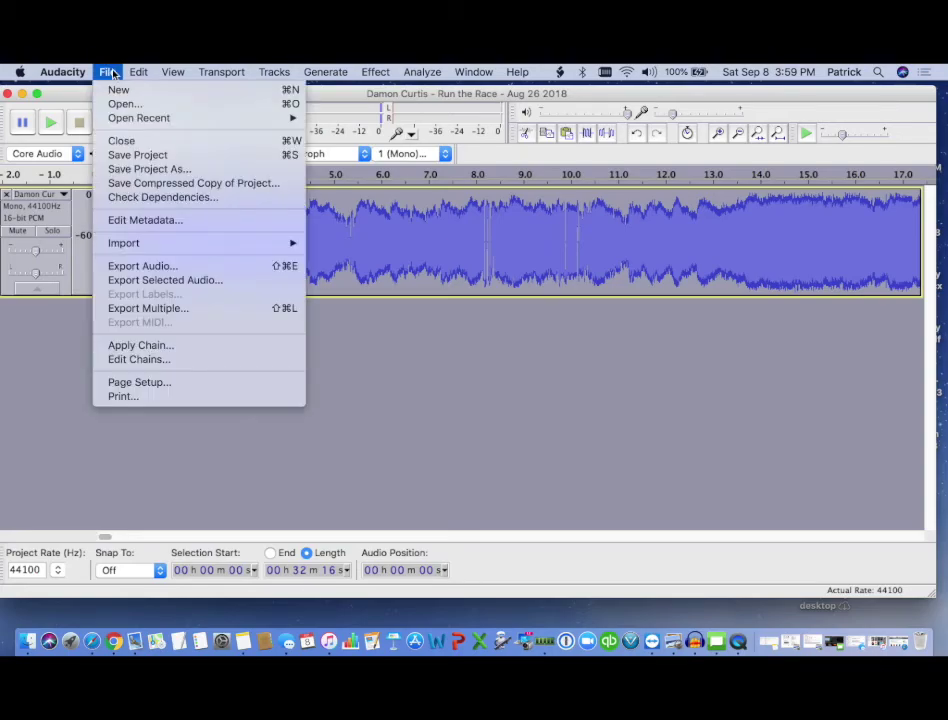
pyautogui.click(144, 267)
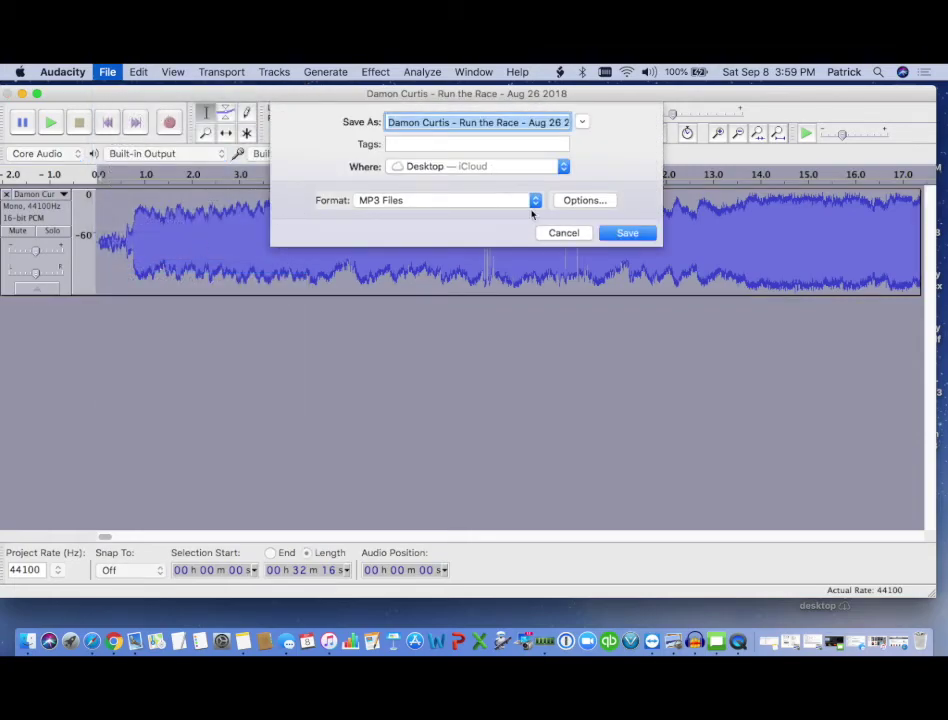
pyautogui.click(622, 234)
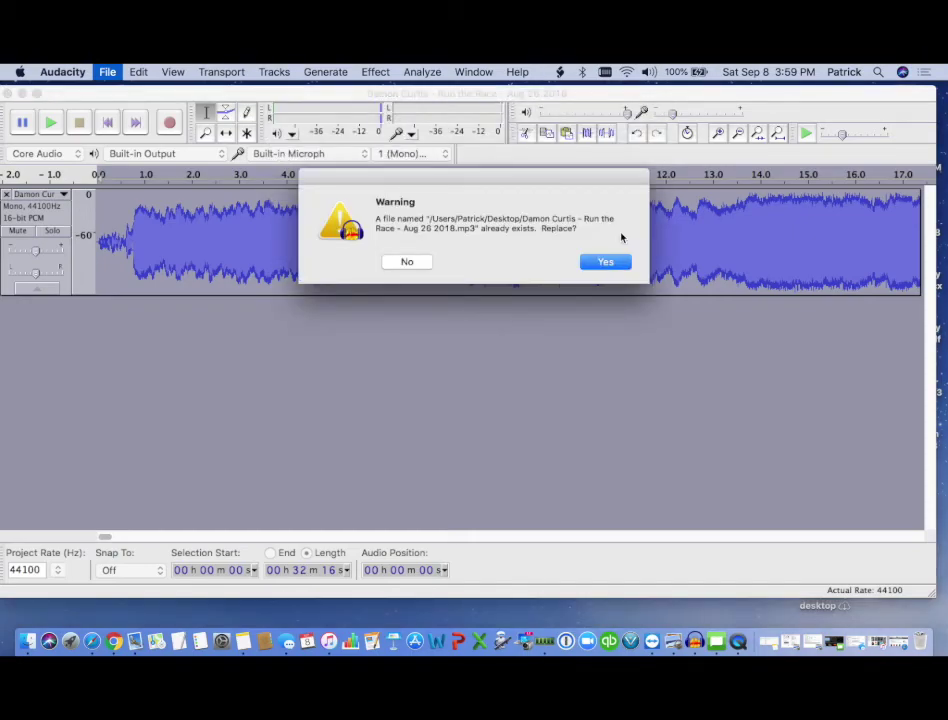
pyautogui.click(409, 263)
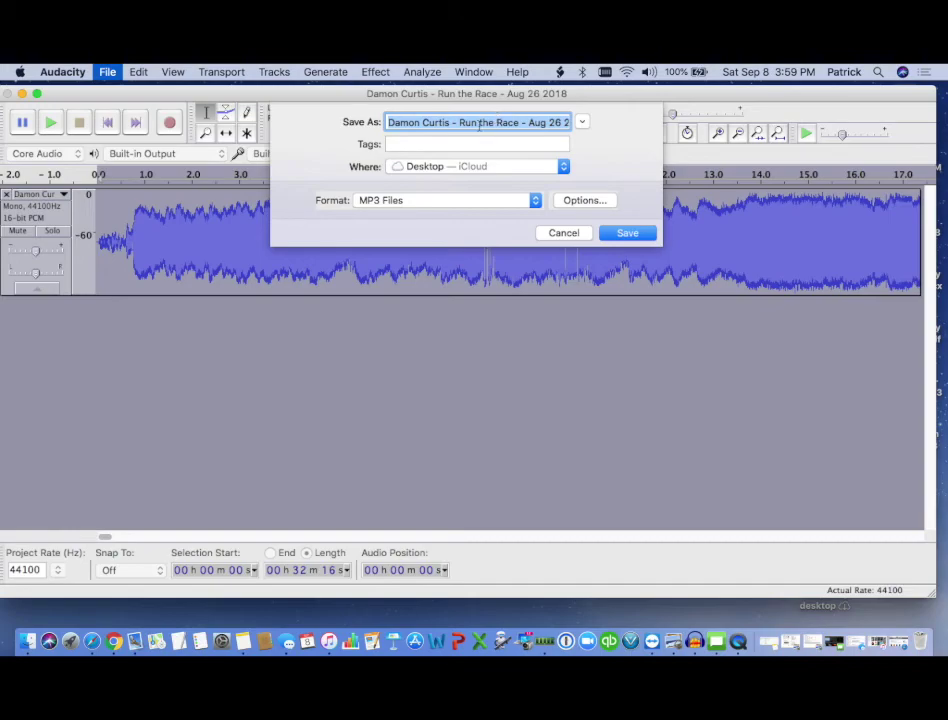
# - Rename the export to 'Run the Race | 08-26-2018 | ' plus the speaker's name and save
pyautogui.click(460, 122)
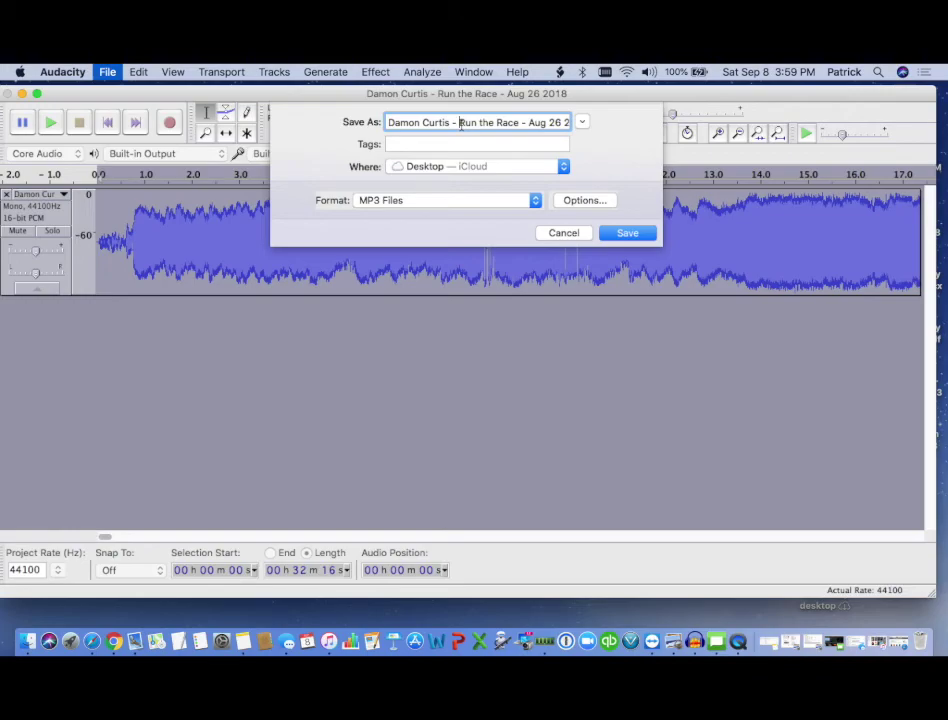
pyautogui.click(388, 122)
pyautogui.moveTo(458, 122); pyautogui.dragTo(381, 121)
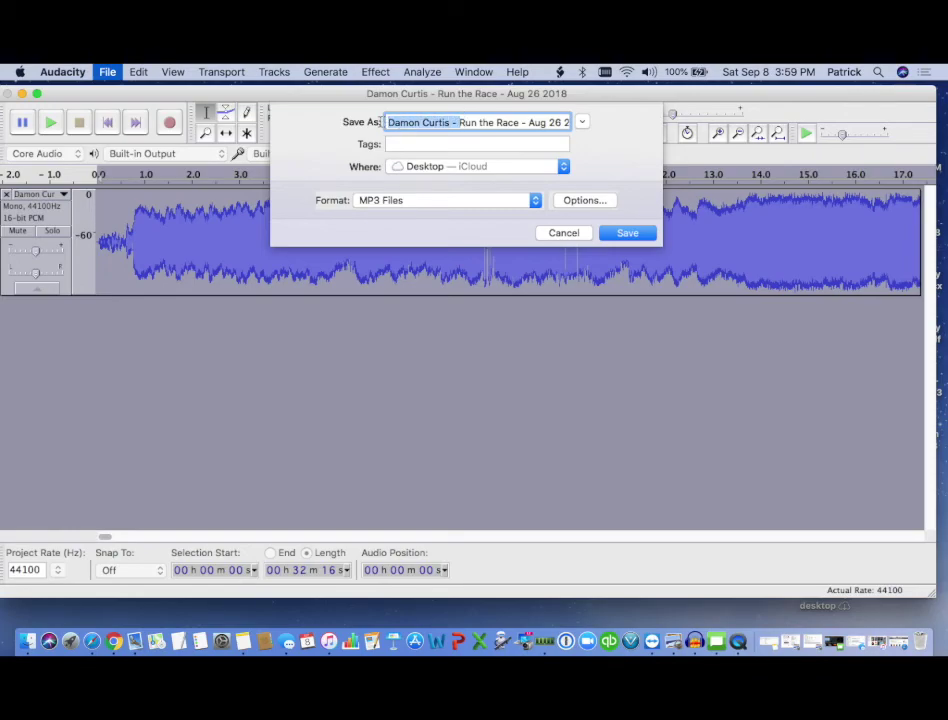
pyautogui.press('BackSpace')
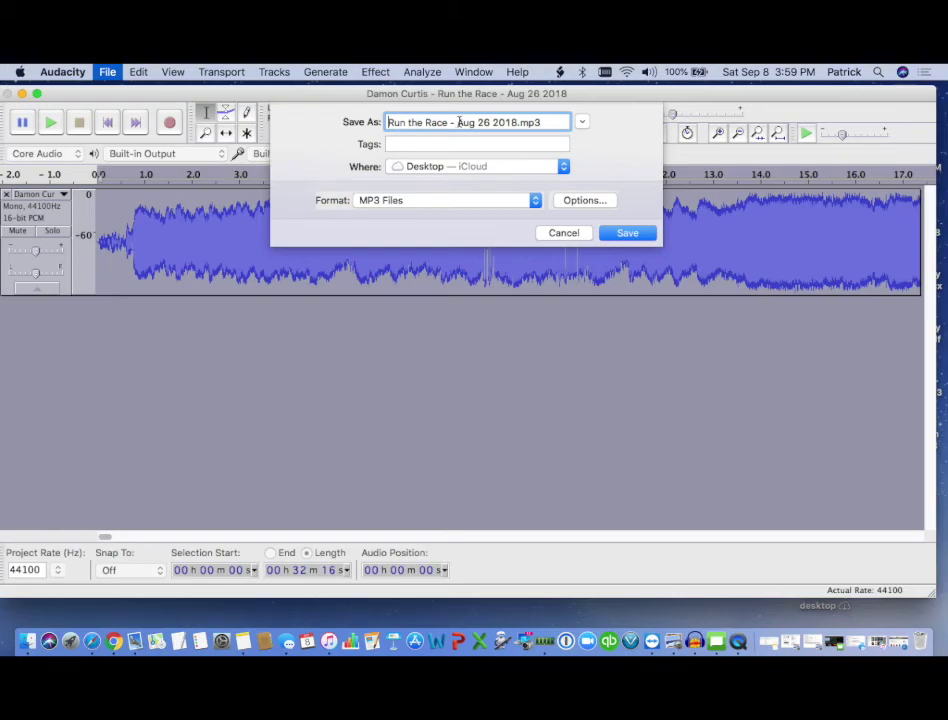
pyautogui.click(458, 122)
pyautogui.press('BackSpace')
pyautogui.press('BackSpace')
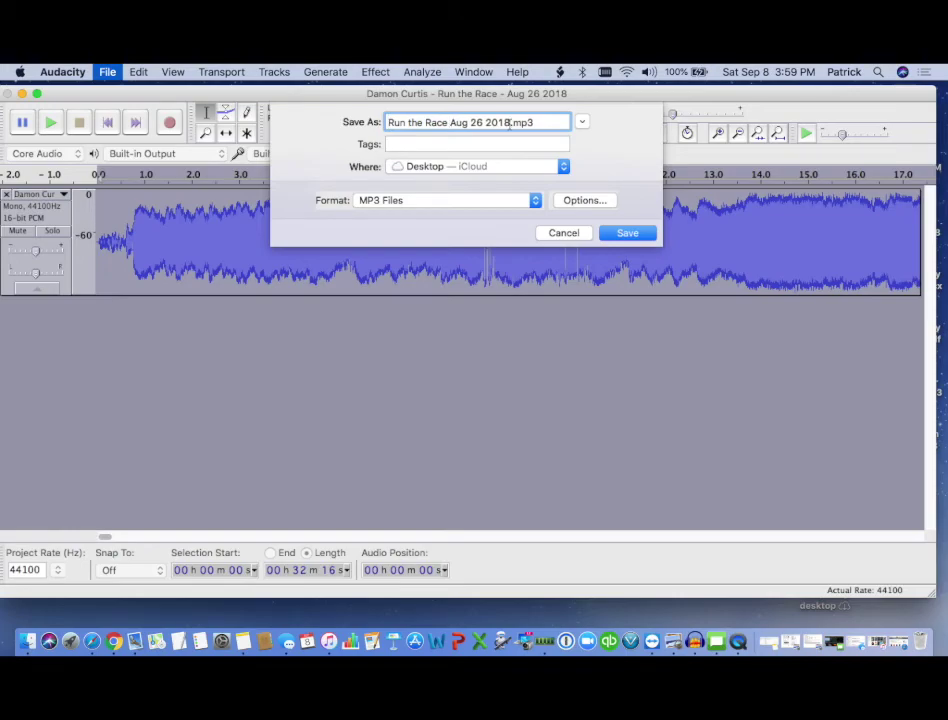
pyautogui.click(509, 122)
pyautogui.press('BackSpace')
pyautogui.press('BackSpace')
pyautogui.press('BackSpace')
pyautogui.press('BackSpace')
pyautogui.press('BackSpace')
pyautogui.press('BackSpace')
pyautogui.press('BackSpace')
pyautogui.press('BackSpace')
pyautogui.press('BackSpace')
pyautogui.press('BackSpace')
pyautogui.press('BackSpace')
pyautogui.write('|')
pyautogui.write(' 08-26-2')
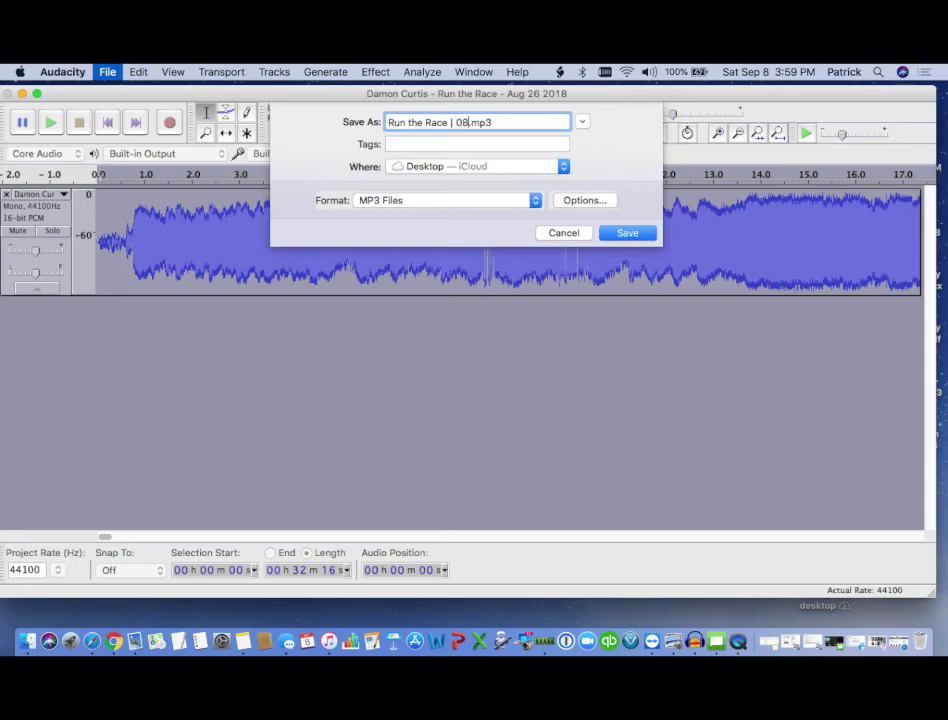
pyautogui.write('018')
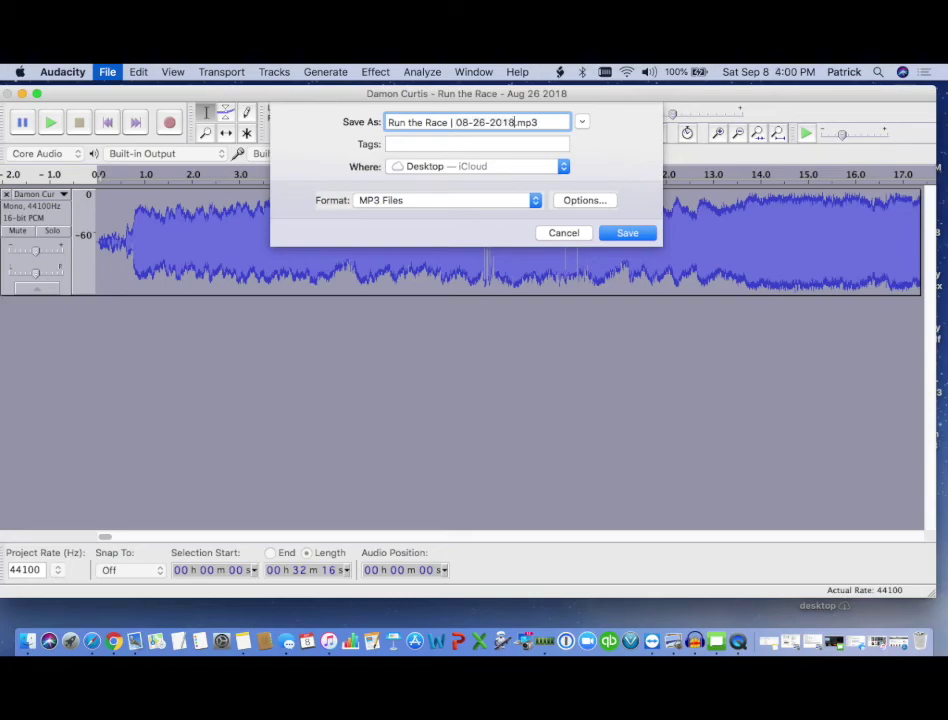
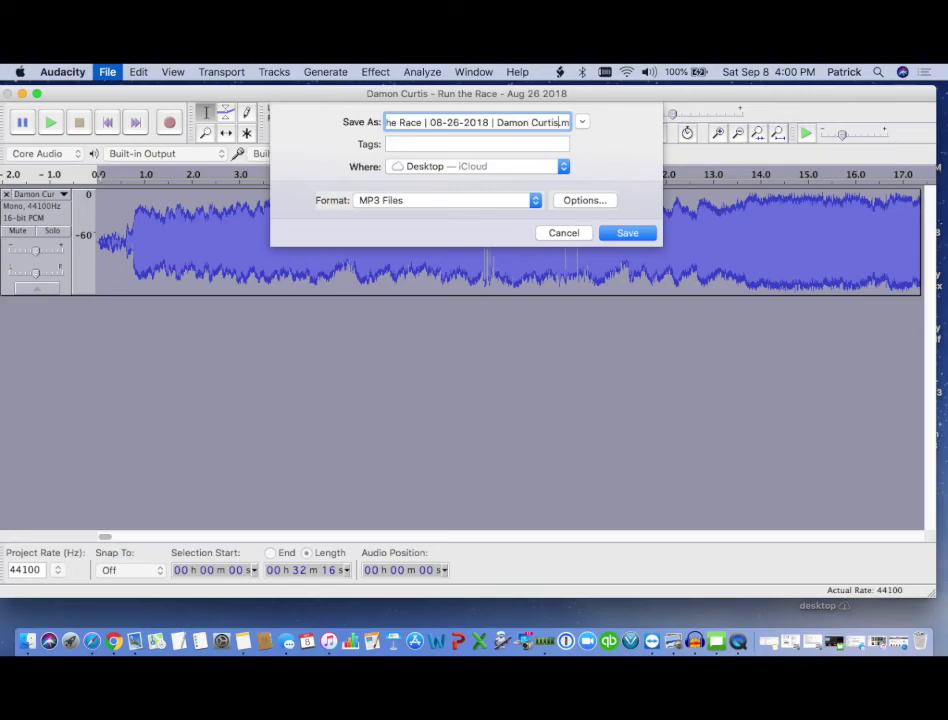
pyautogui.click(628, 233)
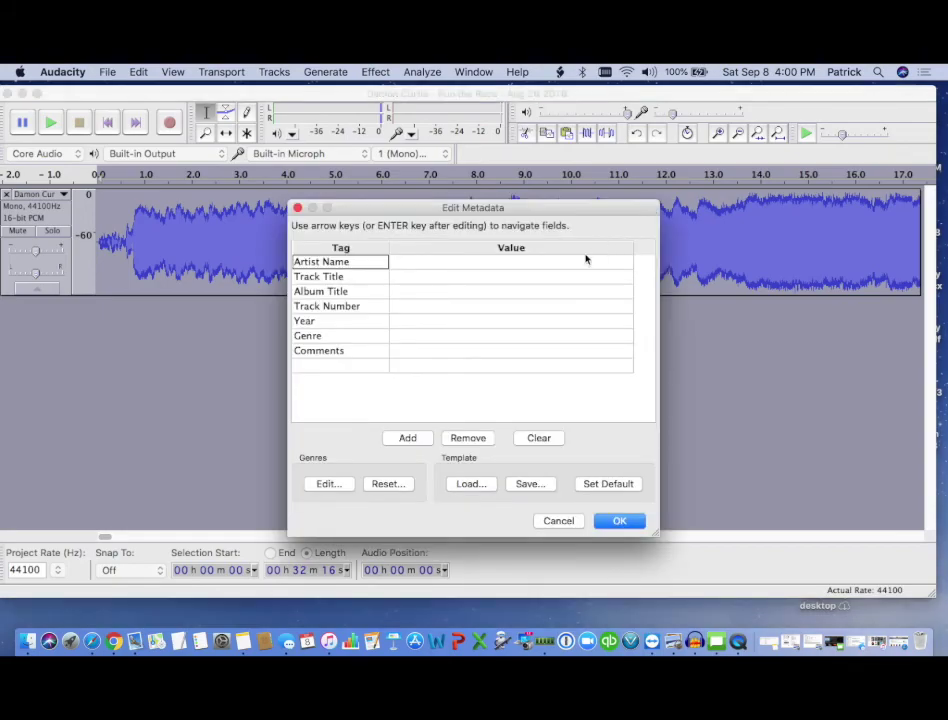
# - Enter the speaker's name as the Artist Name metadata tag
pyautogui.click(439, 262)
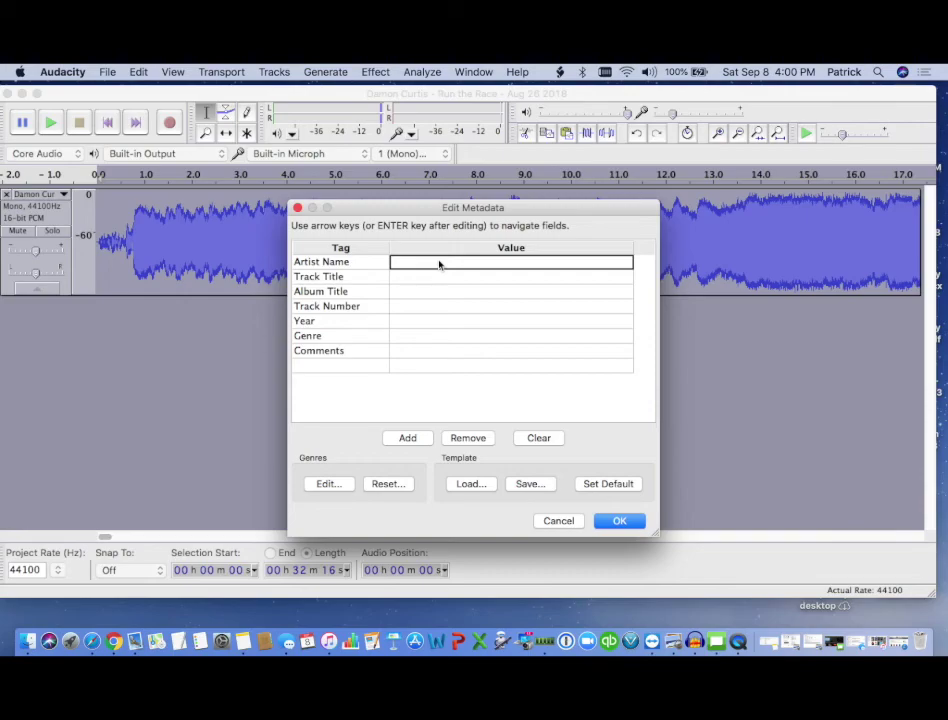
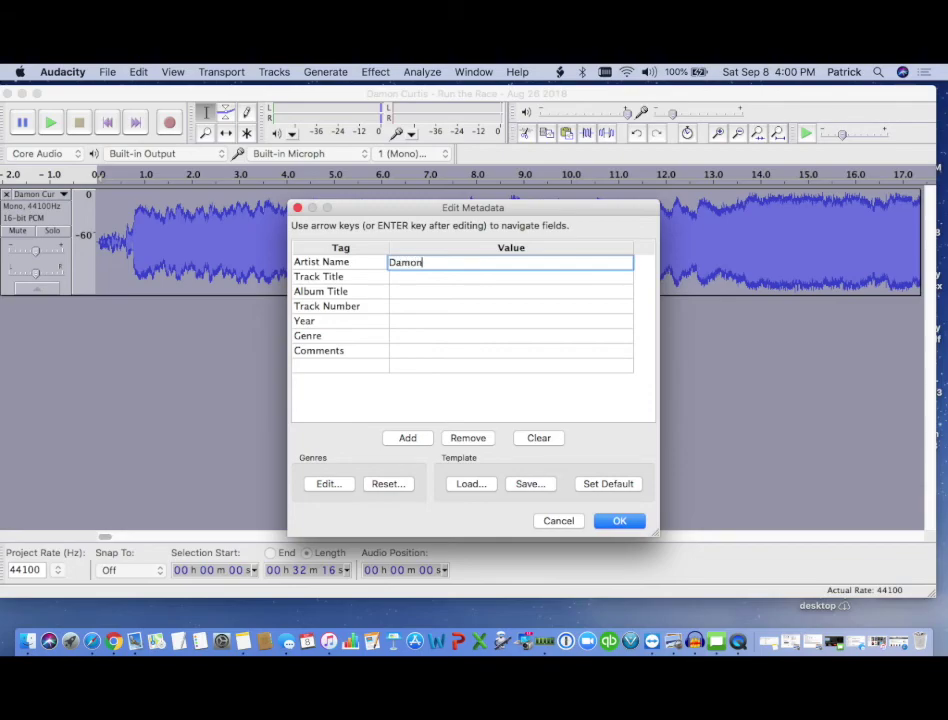
pyautogui.press('Tab')
pyautogui.press('Tab')
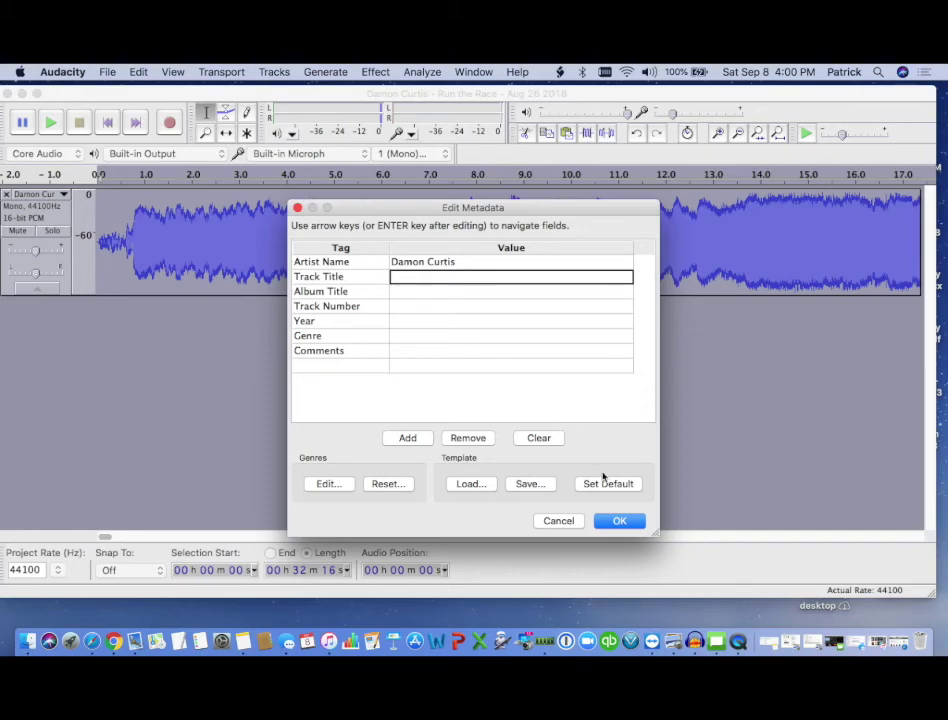
# - Finish the MP3 export with resampling to 24000 Hz, then minimize Audacity
pyautogui.click(621, 522)
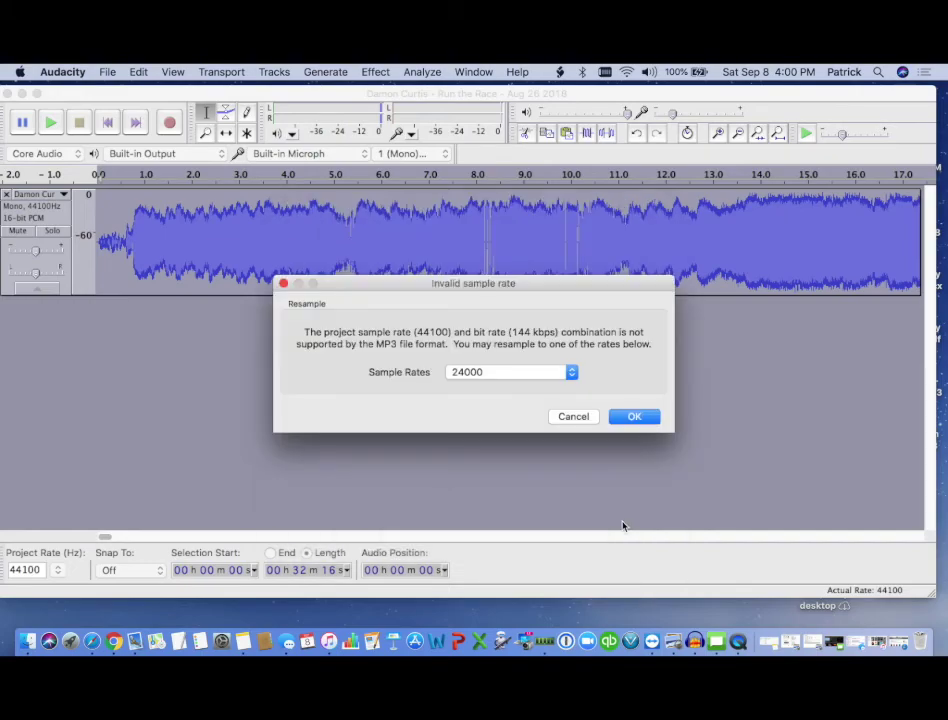
pyautogui.click(636, 417)
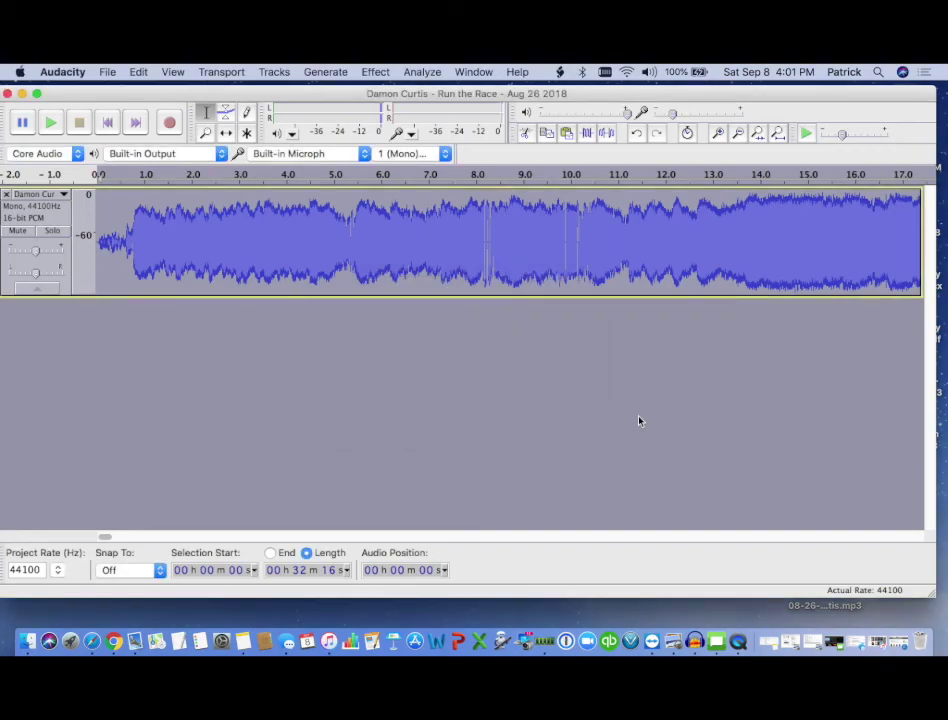
pyautogui.click(22, 94)
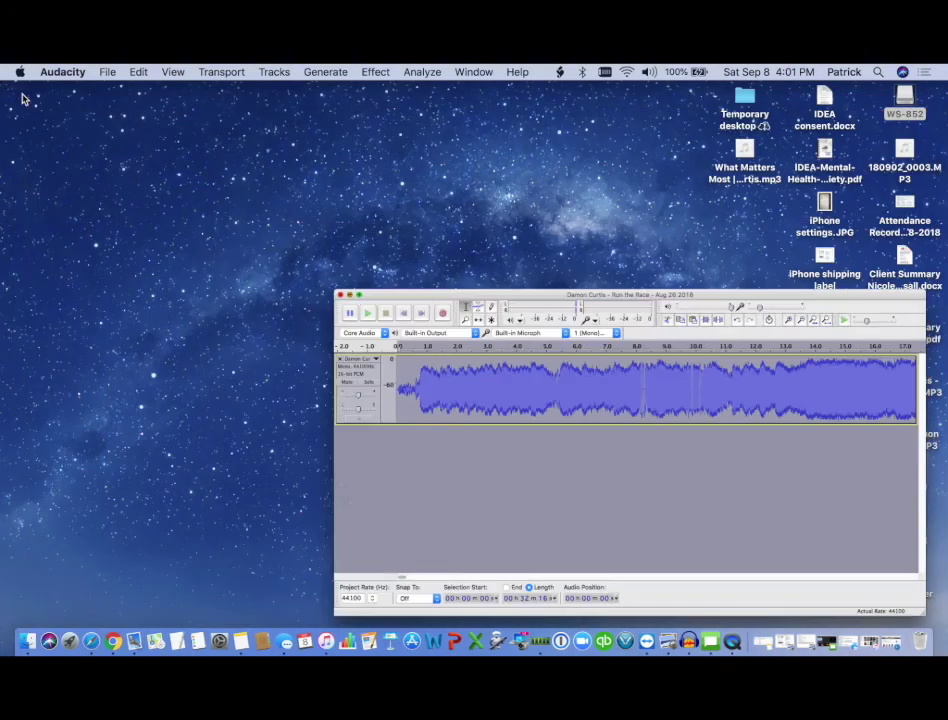
# - Bring Safari forward and close the Amazon, Dropbox and CNET tabs
pyautogui.click(90, 643)
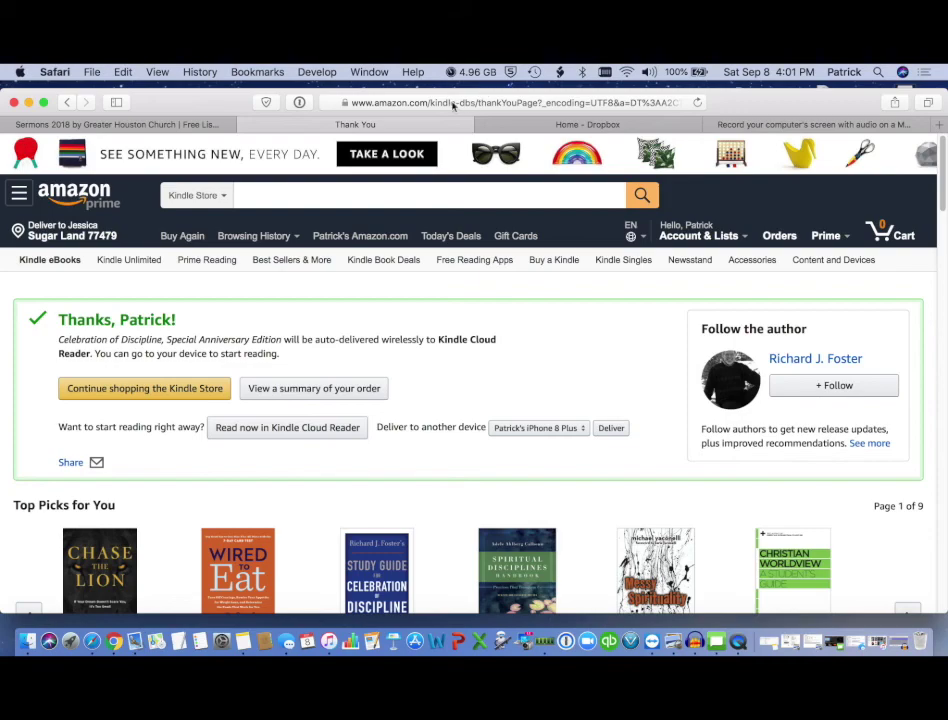
pyautogui.click(245, 124)
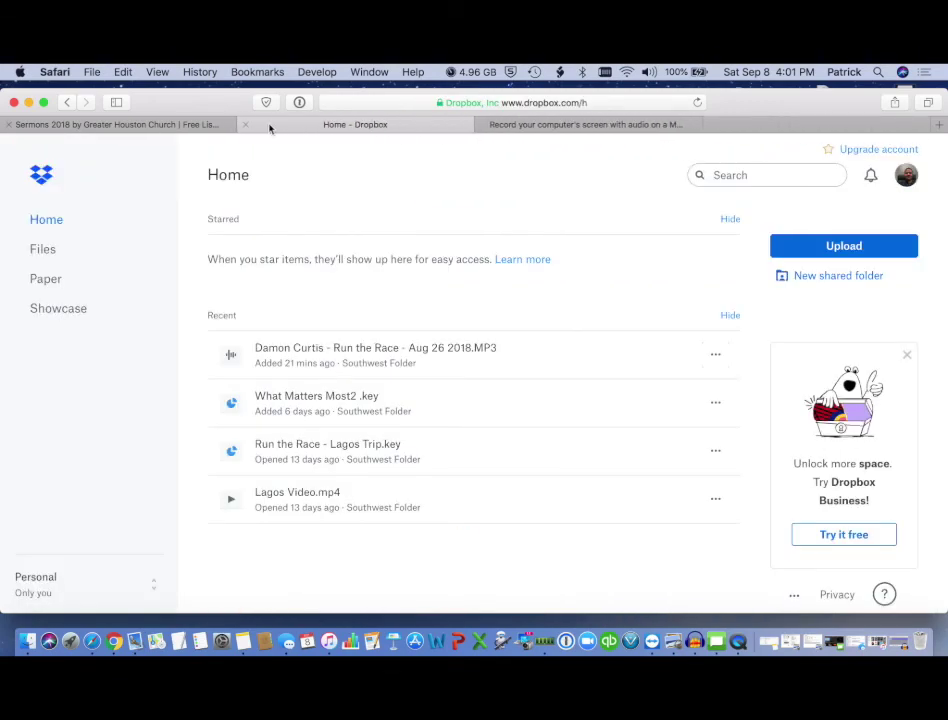
pyautogui.click(246, 125)
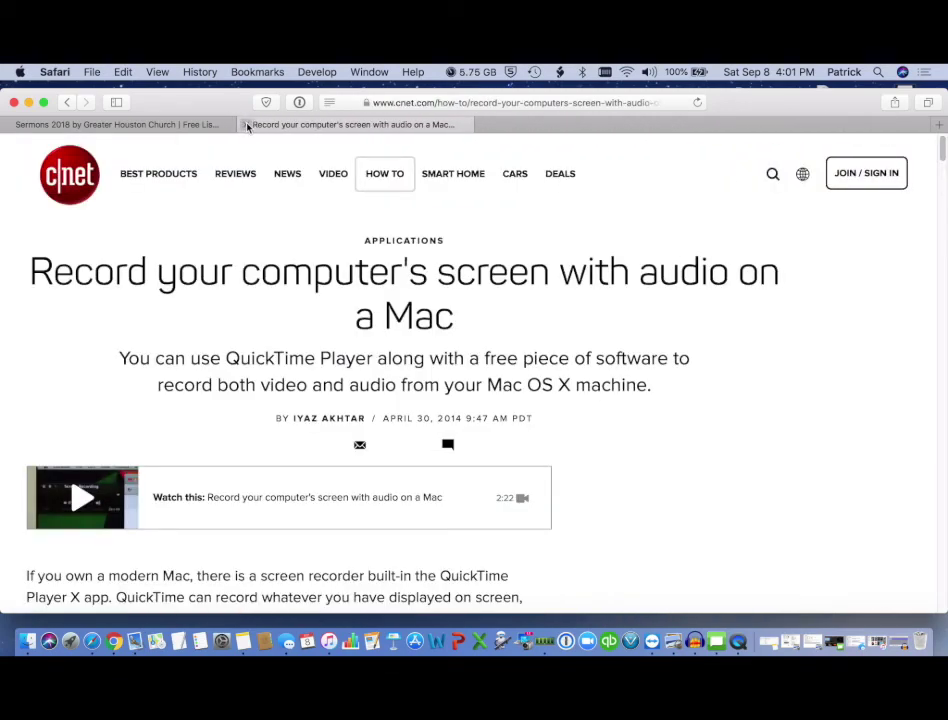
pyautogui.click(247, 125)
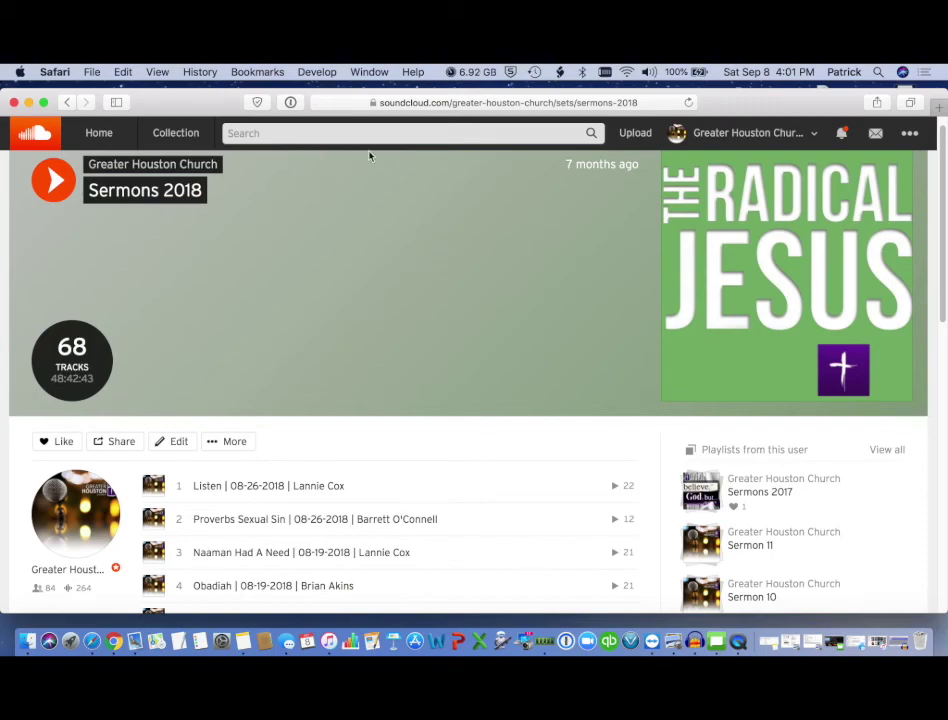
# - Upload the Run the Race | 08-26-2018 MP3 from the Desktop to SoundCloud
pyautogui.click(637, 133)
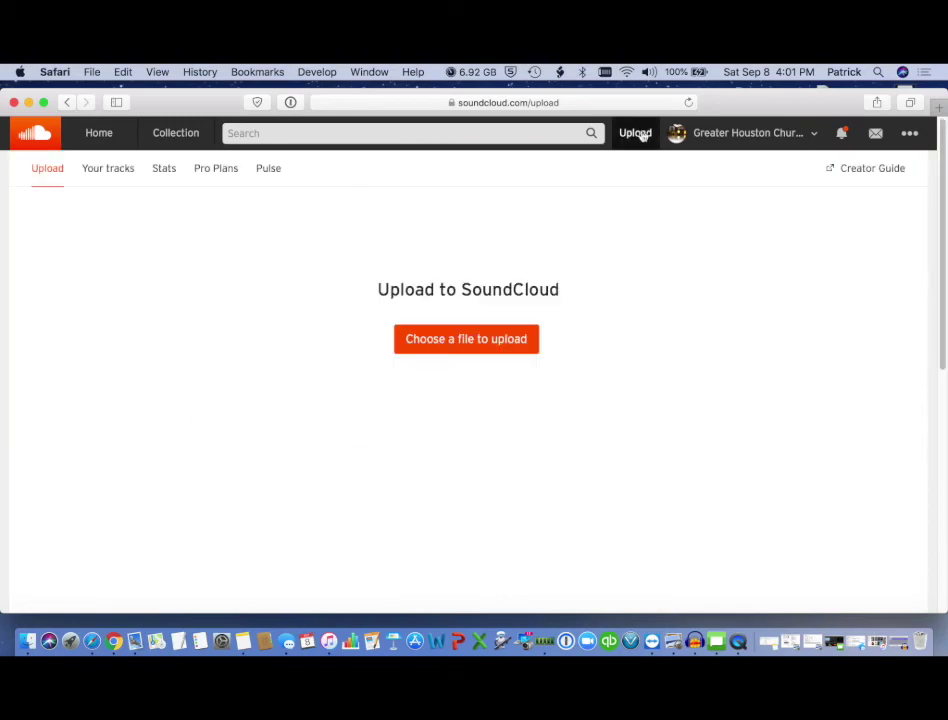
pyautogui.click(496, 340)
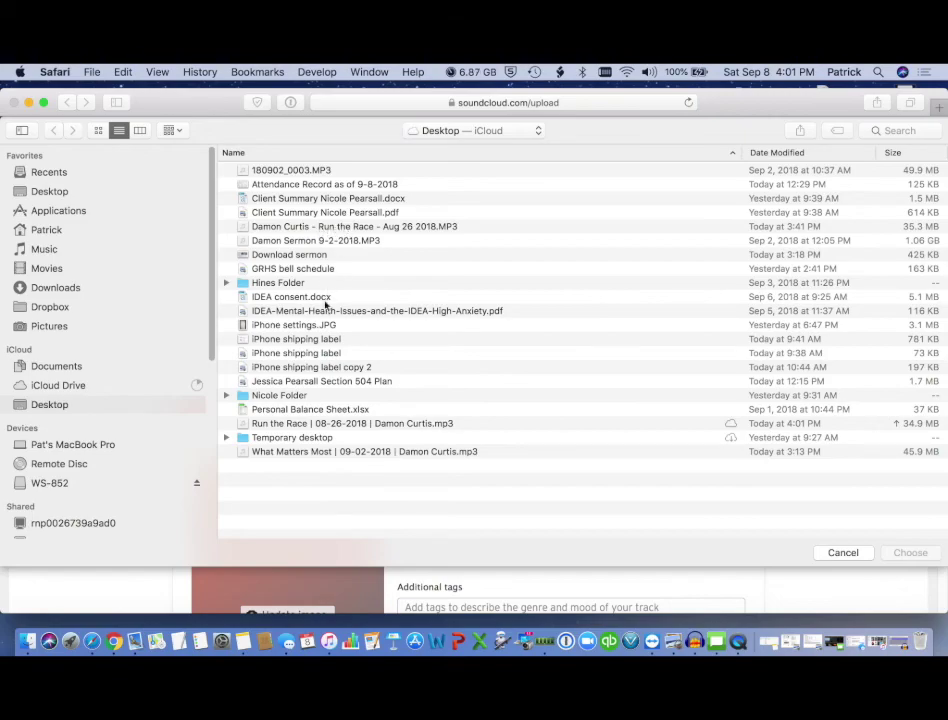
pyautogui.click(295, 425)
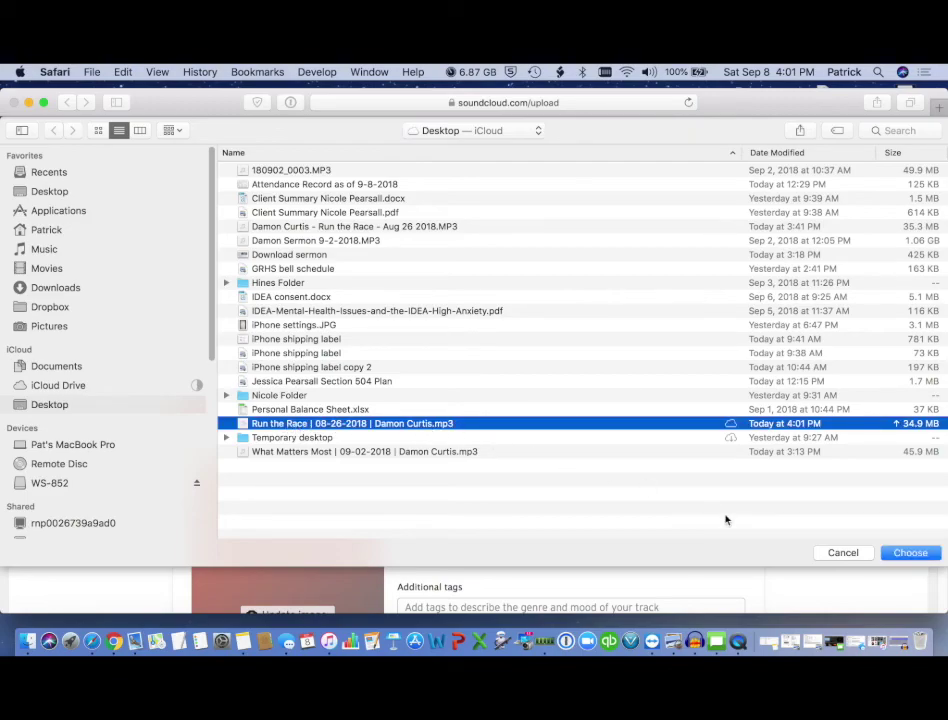
pyautogui.click(908, 556)
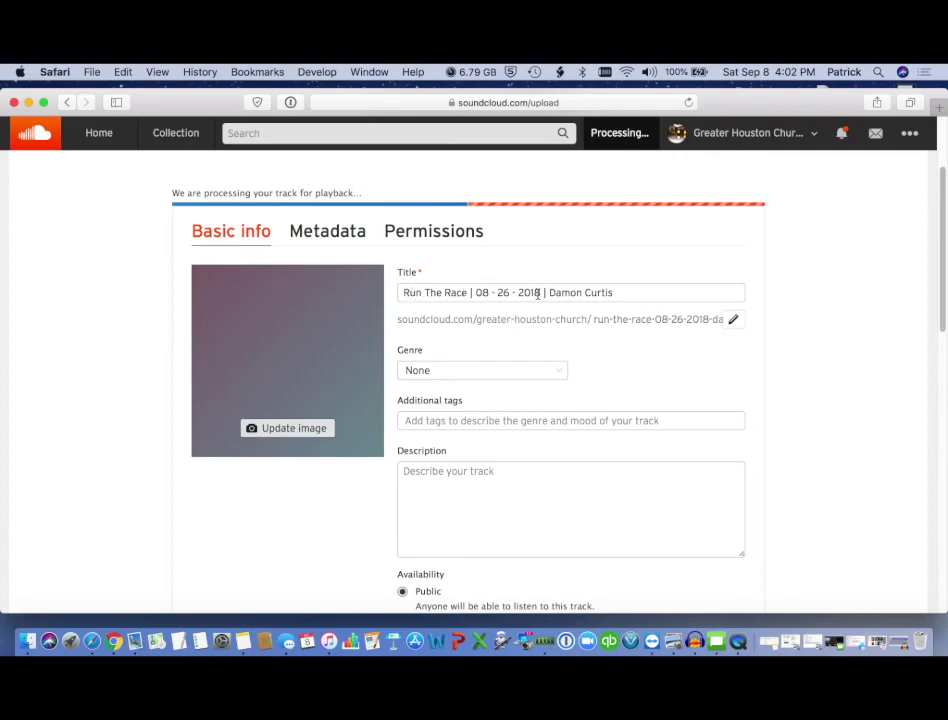
# - Set the track's genre to Religion & Spirituality
pyautogui.click(560, 373)
pyautogui.scroll(-10, 506, 427)
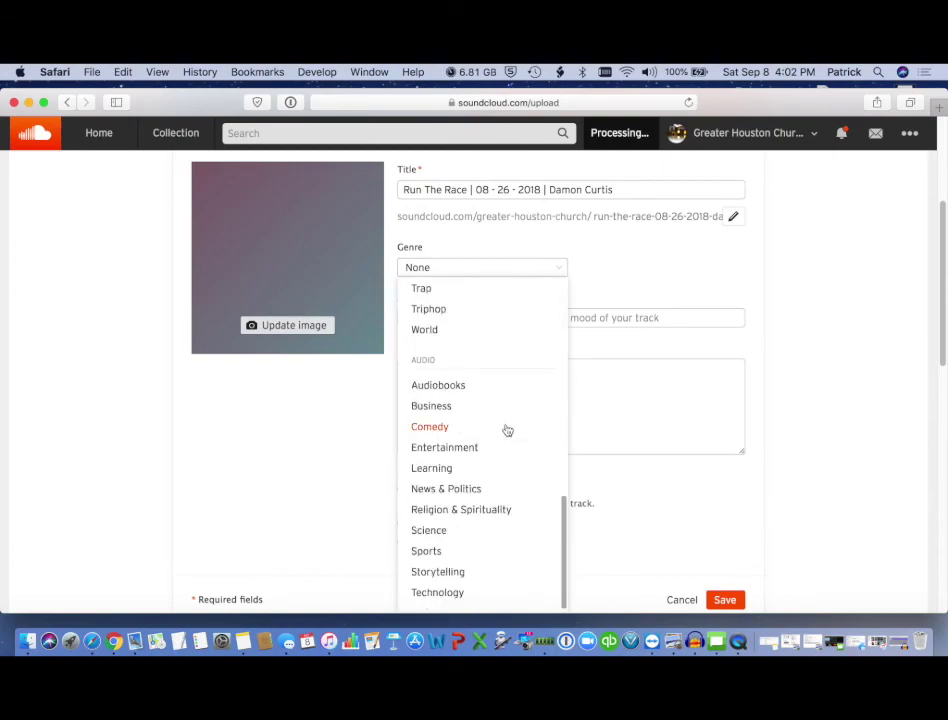
pyautogui.click(475, 511)
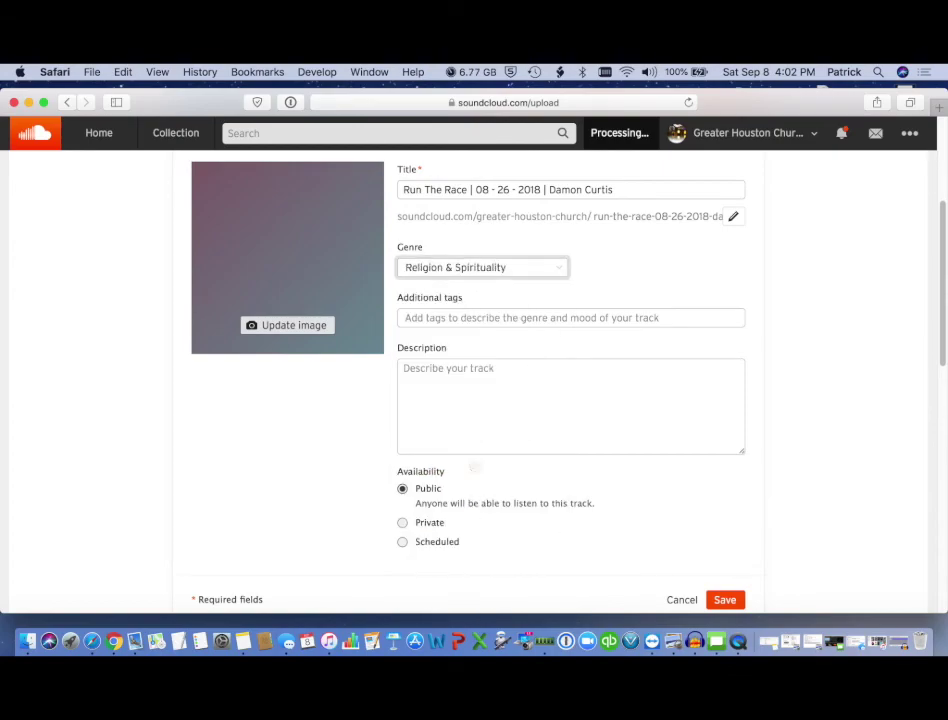
pyautogui.scroll(3, 446, 355)
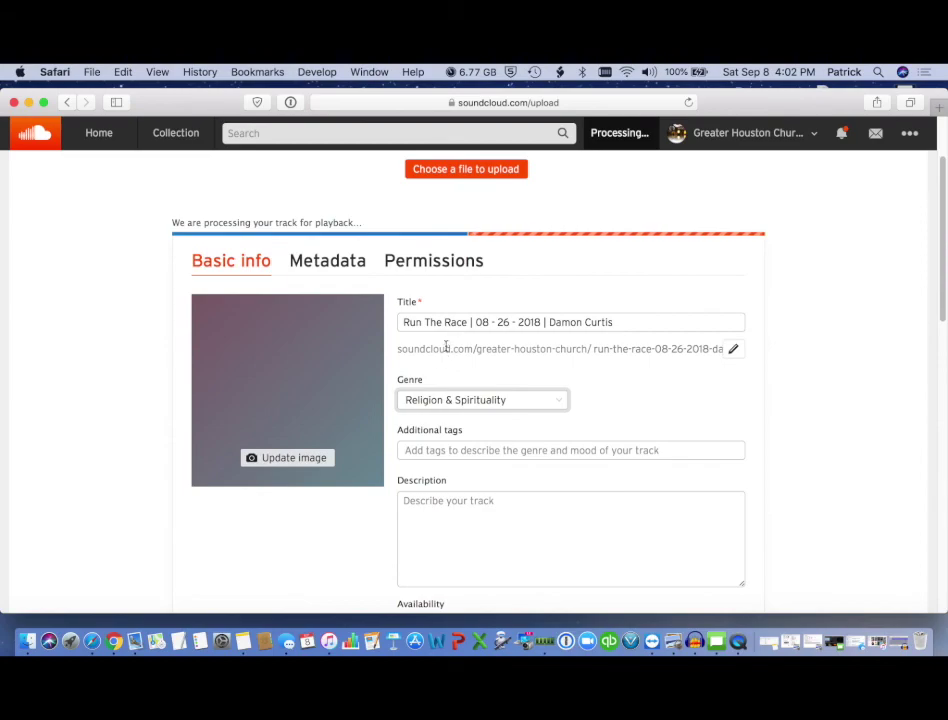
# - Allow listeners to download the track in its permissions and save
pyautogui.click(434, 266)
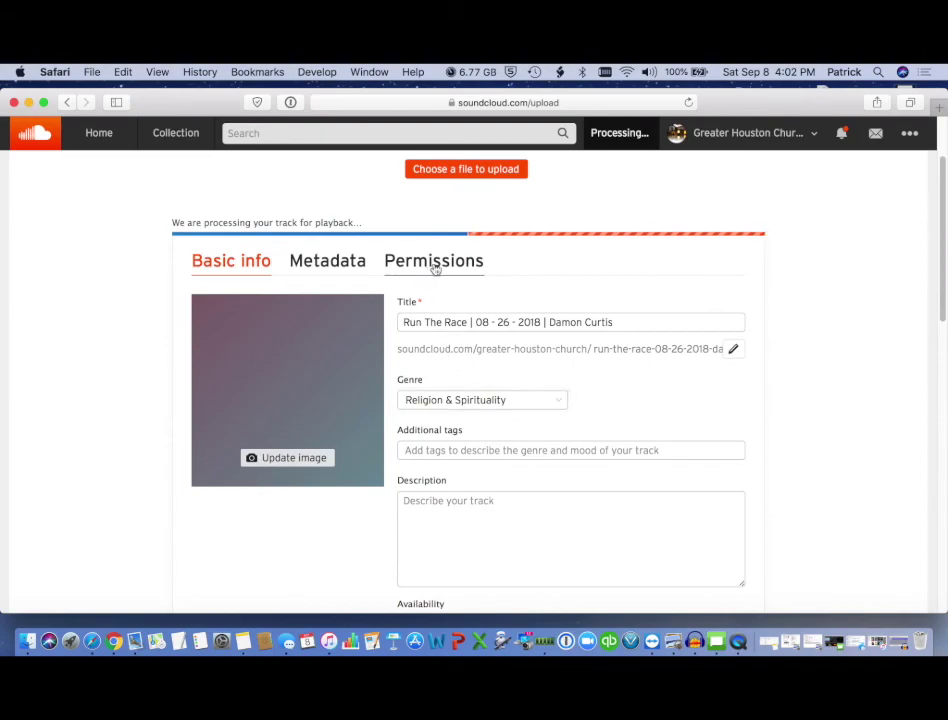
pyautogui.click(204, 339)
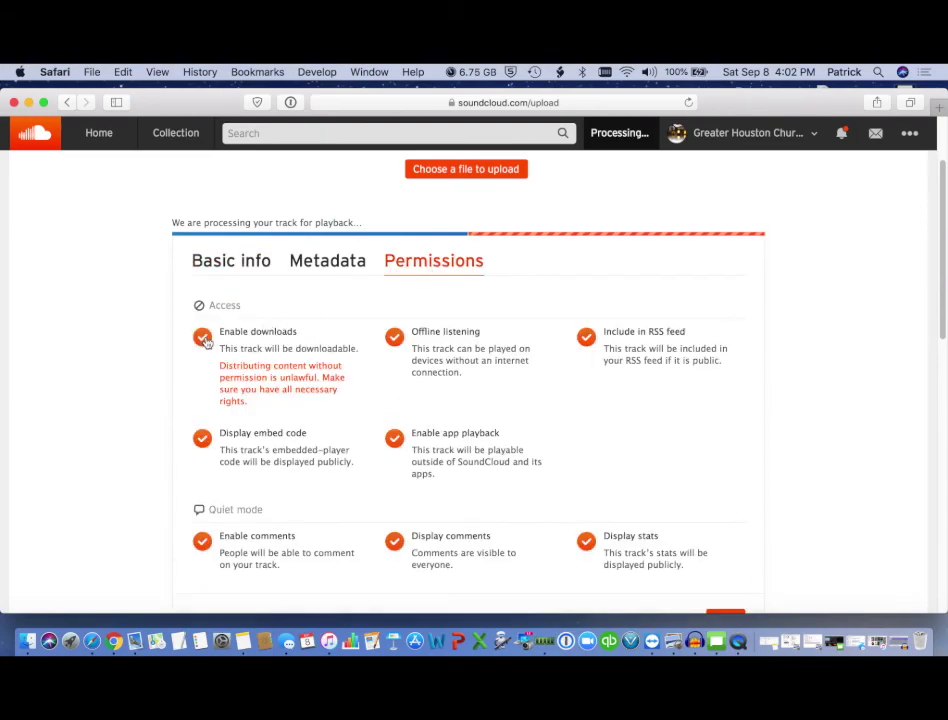
pyautogui.scroll(-2, 400, 392)
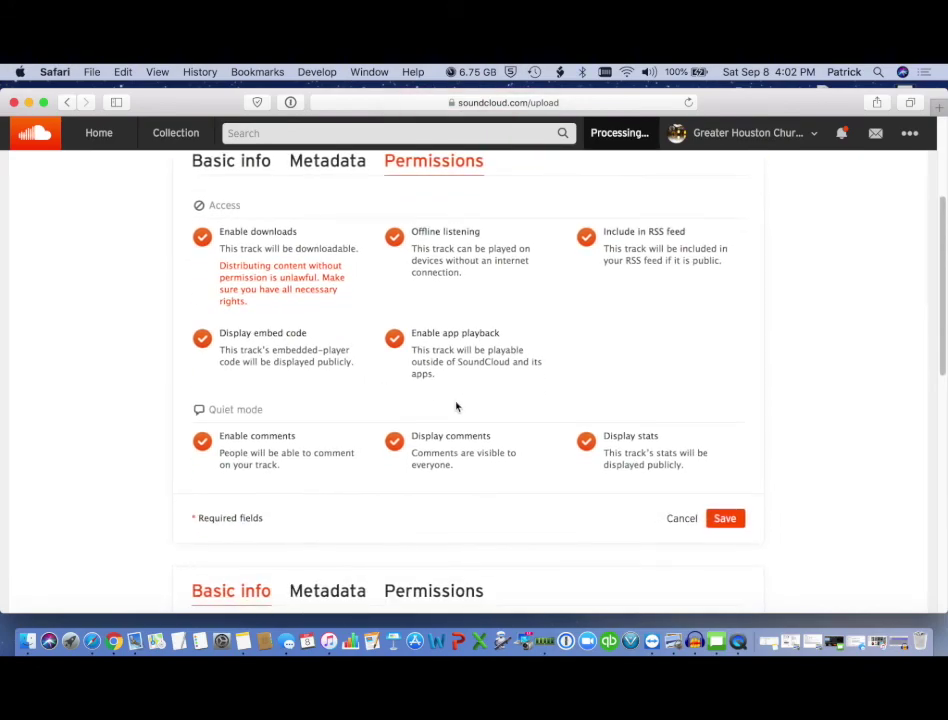
pyautogui.click(724, 520)
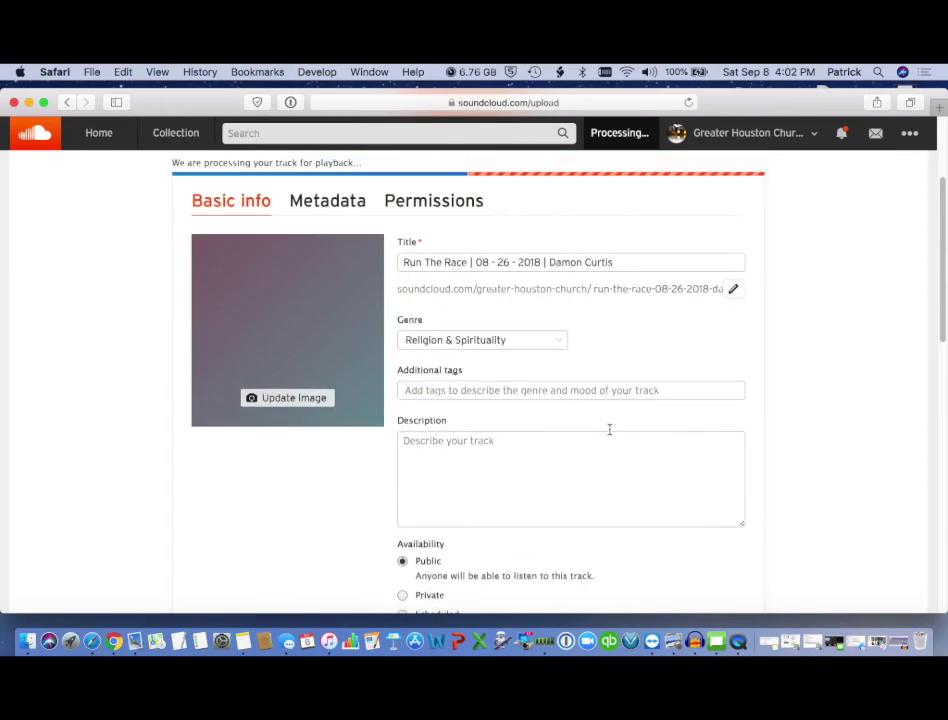
# - Submit the track details, then save again once processing finishes
pyautogui.scroll(-5, 609, 429)
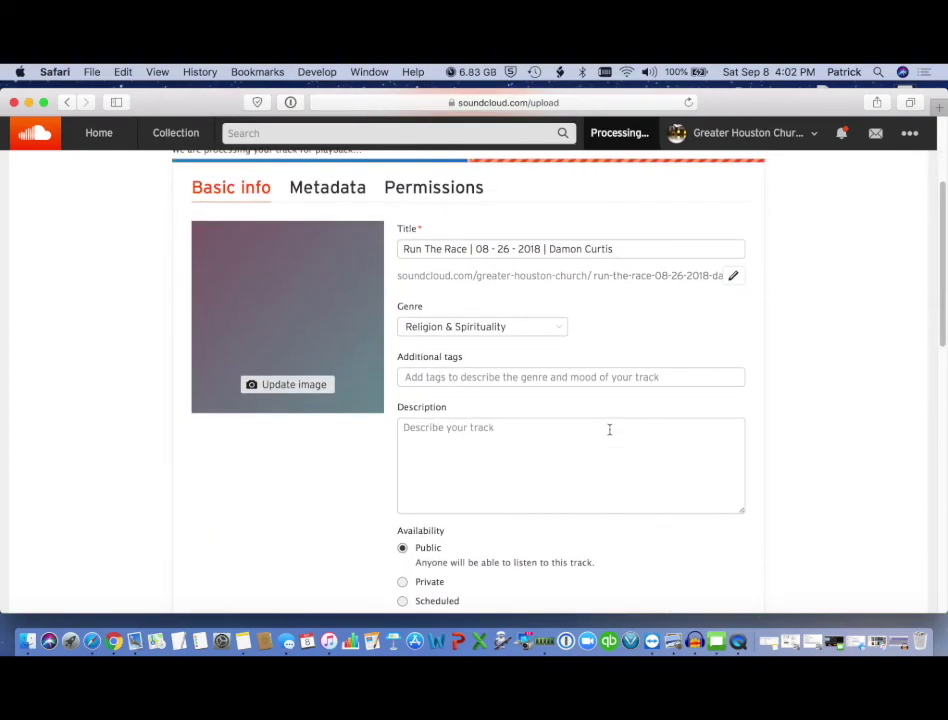
pyautogui.click(725, 586)
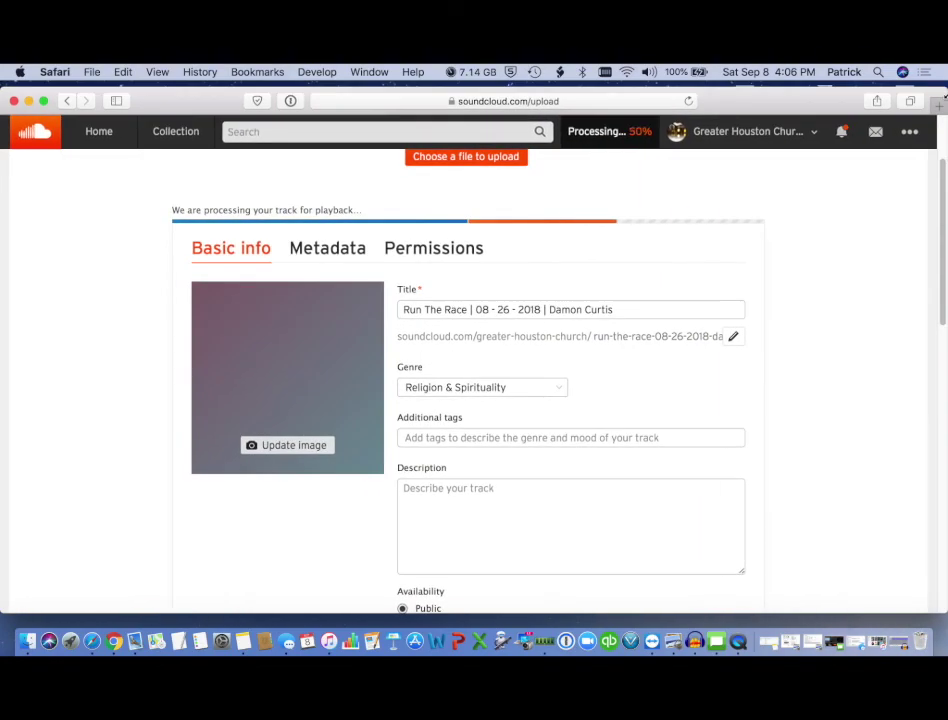
pyautogui.scroll(-3, 801, 403)
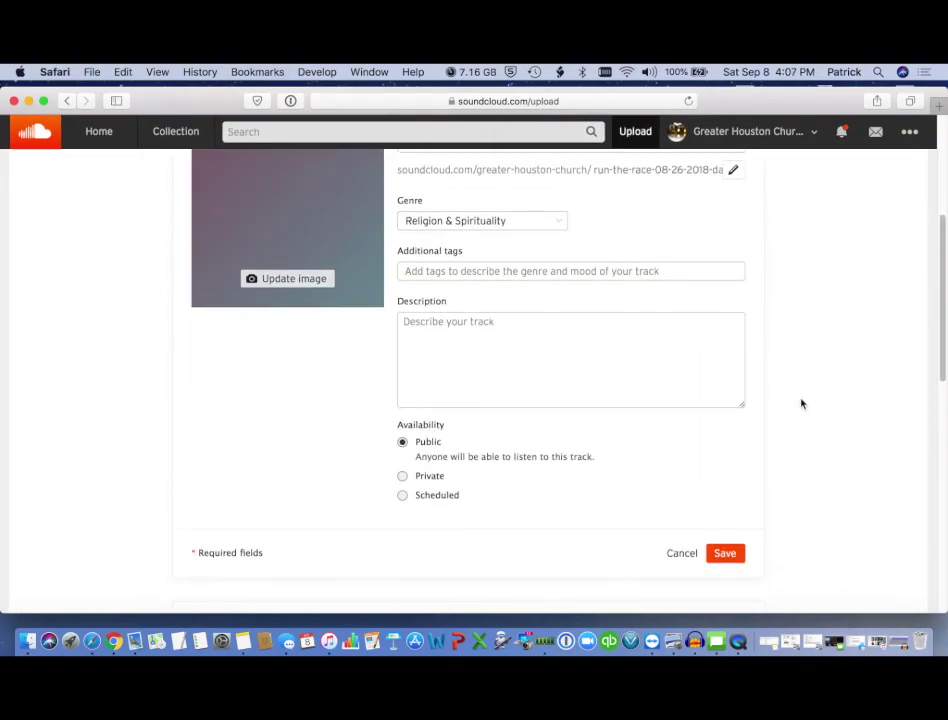
pyautogui.click(725, 553)
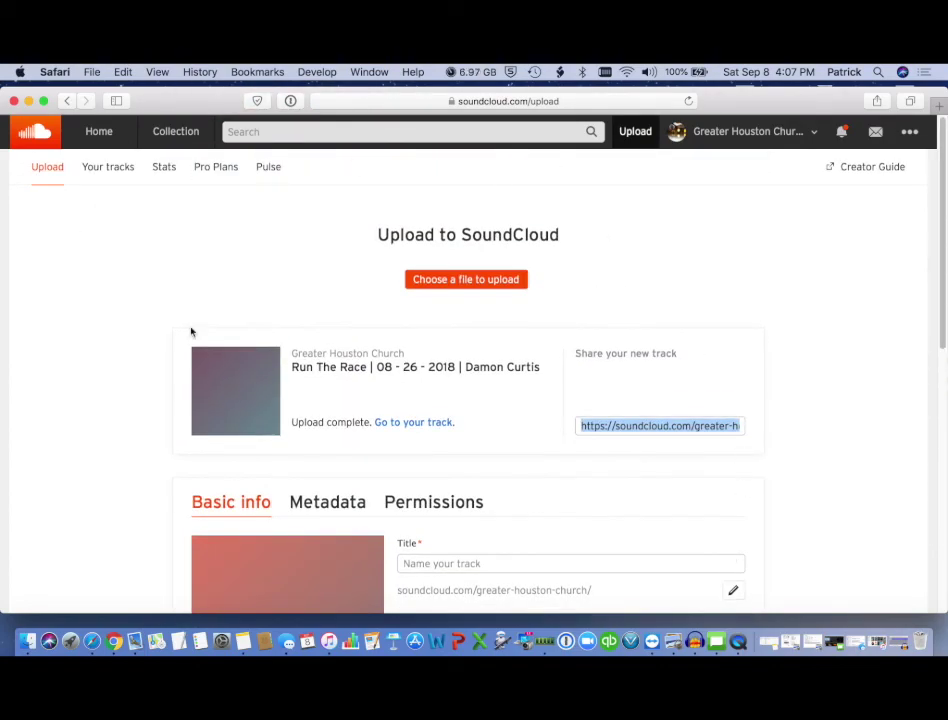
# - Open the Run The Race track page and reload it until the 32:16 waveform appears
pyautogui.click(417, 423)
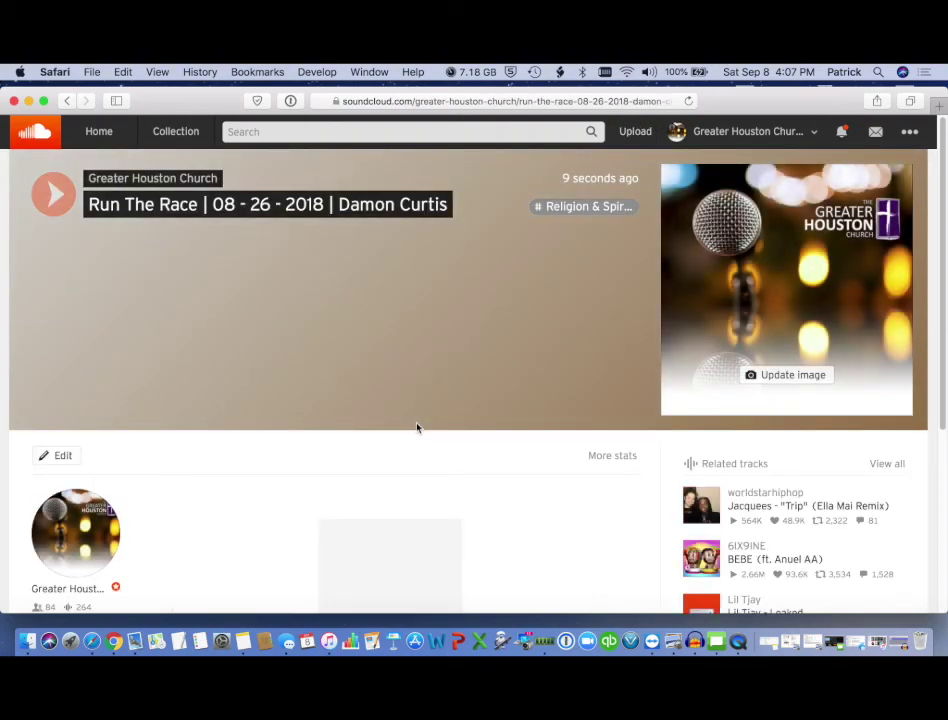
pyautogui.scroll(-3, 417, 428)
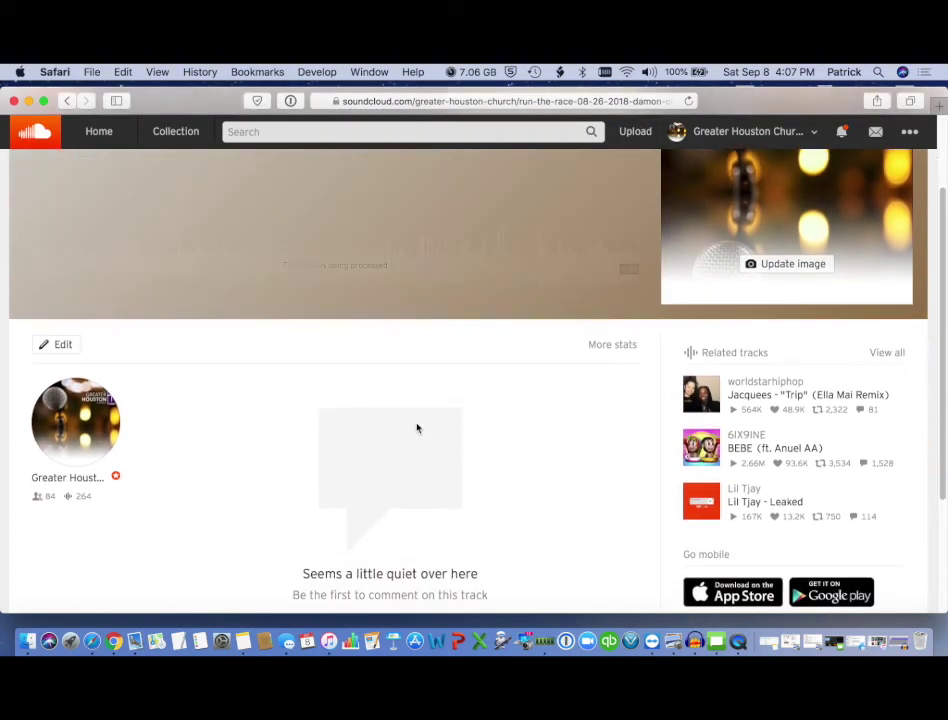
pyautogui.scroll(2, 417, 428)
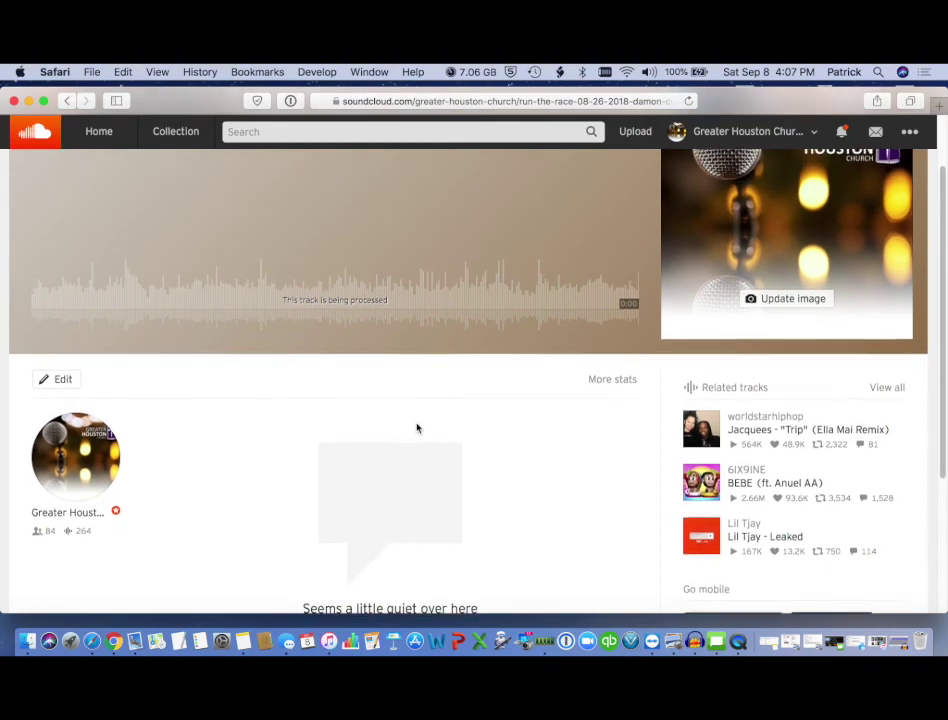
pyautogui.scroll(1, 417, 428)
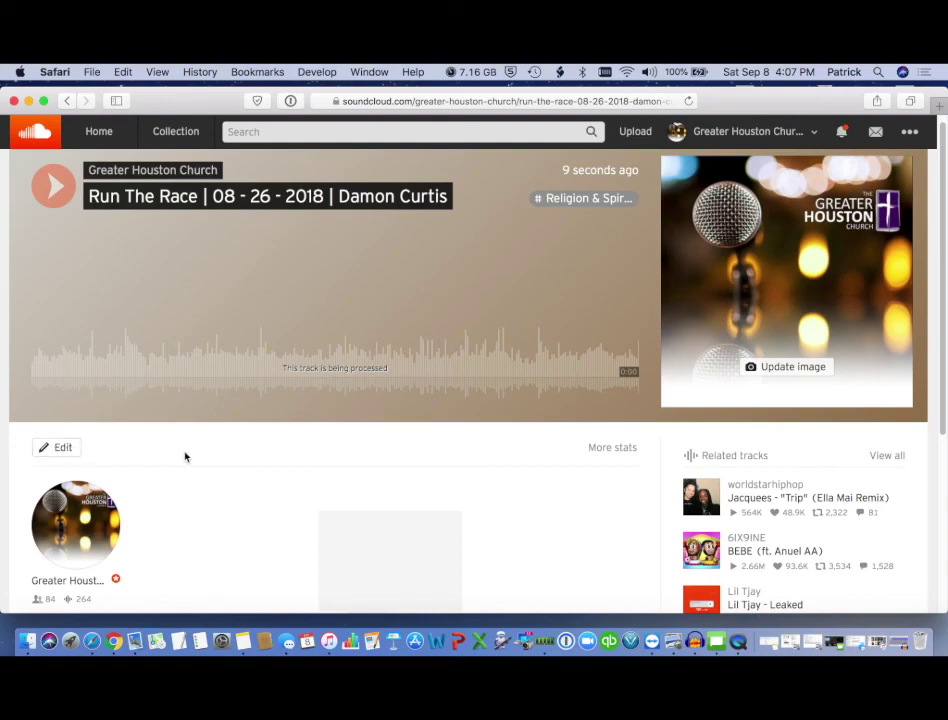
pyautogui.click(689, 102)
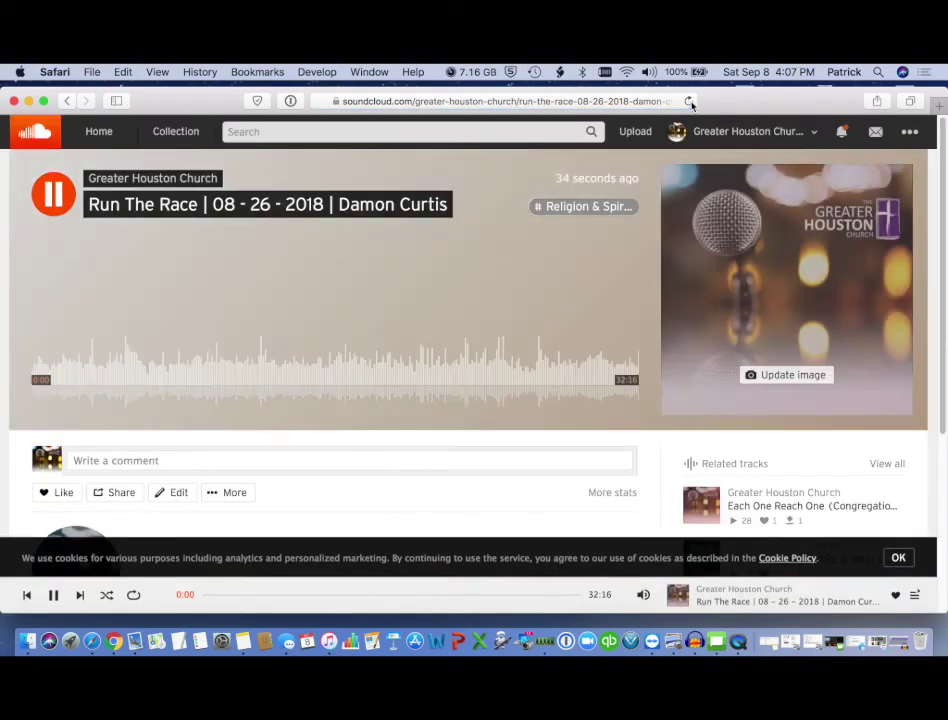
pyautogui.scroll(-3, 322, 485)
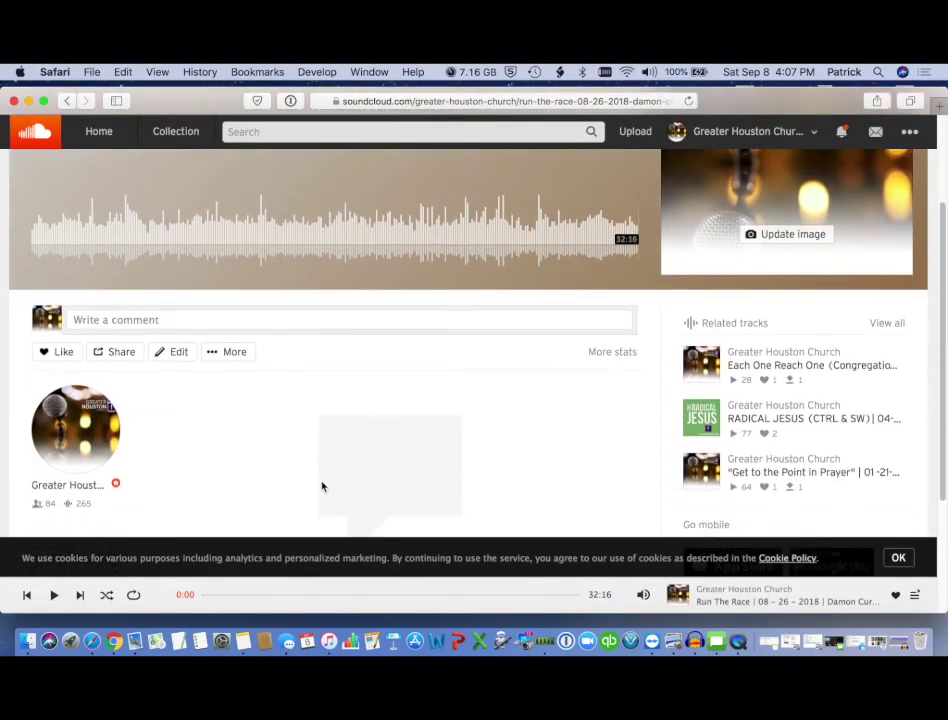
pyautogui.click(215, 350)
# - Add the Run The Race track to the Sermons 2018 playlist and close the chooser
pyautogui.click(249, 395)
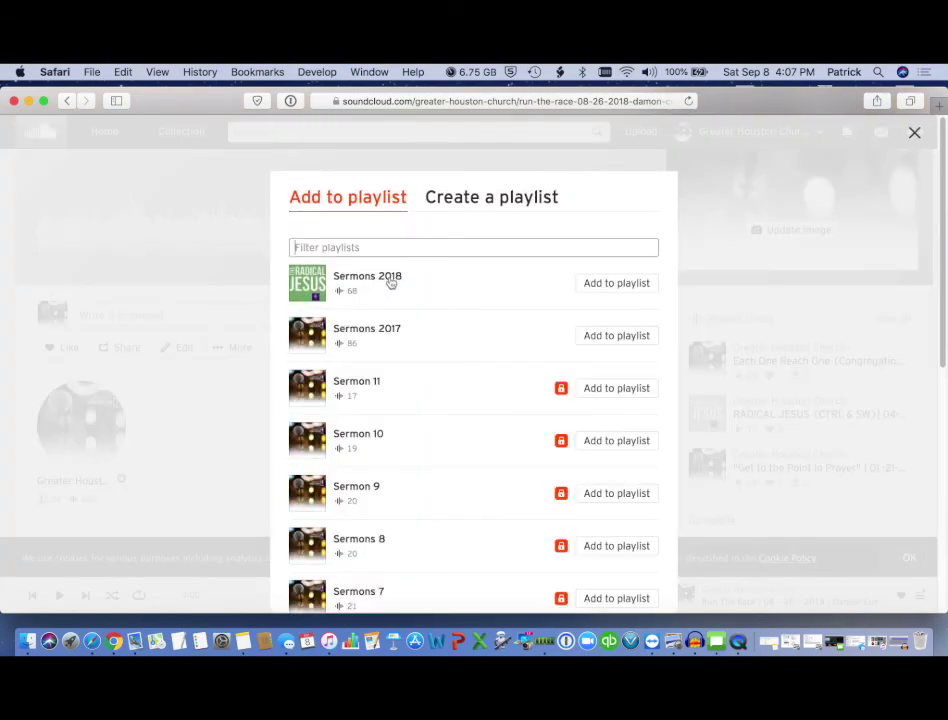
pyautogui.click(618, 285)
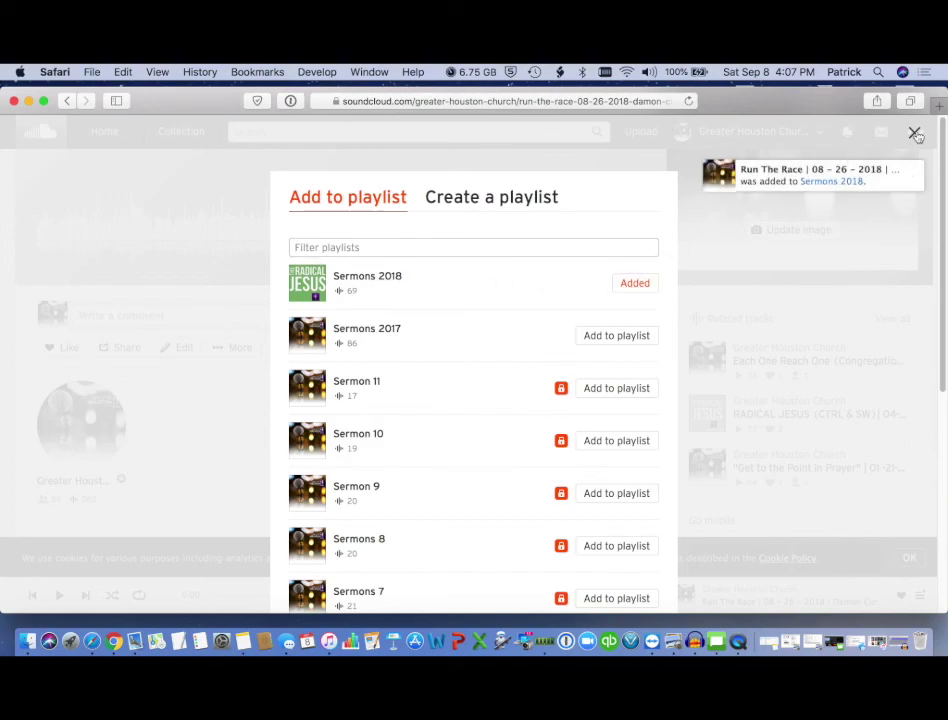
pyautogui.click(914, 132)
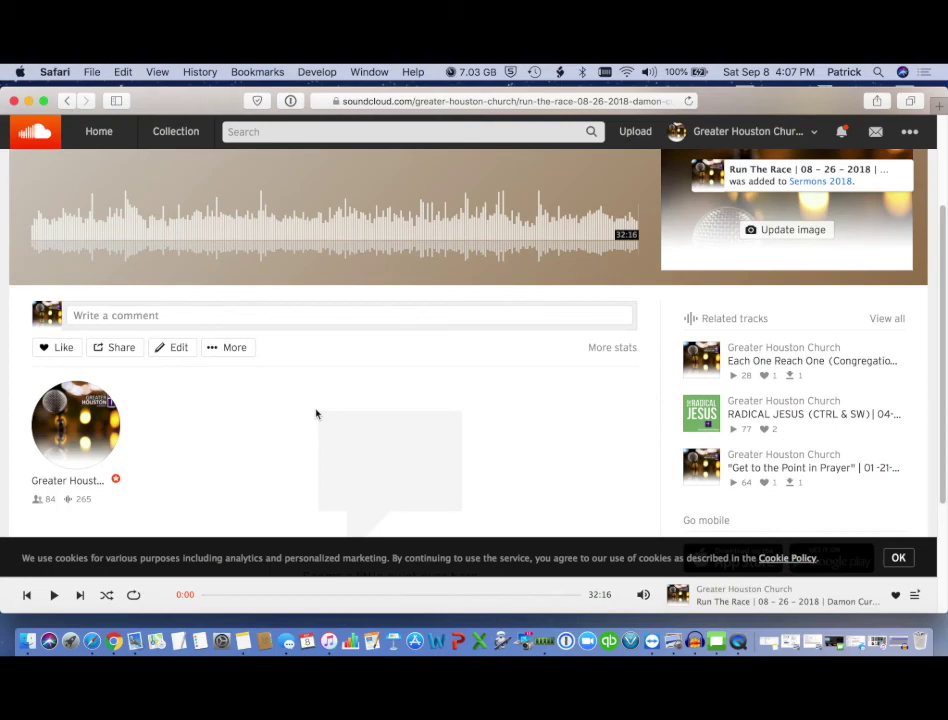
pyautogui.scroll(3, 316, 414)
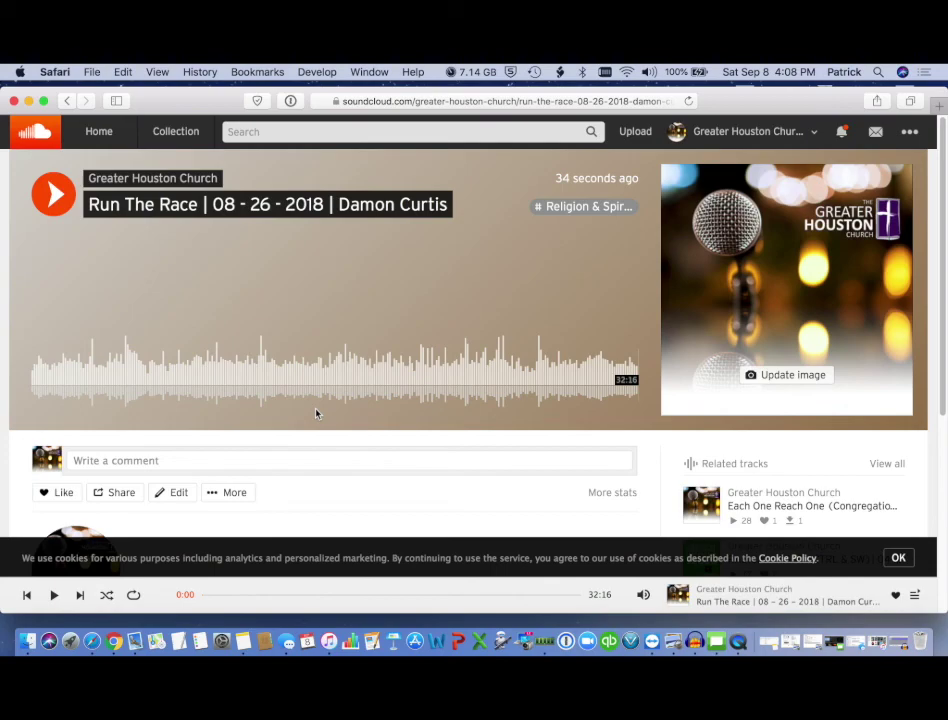
# - From the Collection, open the Sermons 2018 playlist for editing and show its track list
pyautogui.click(178, 137)
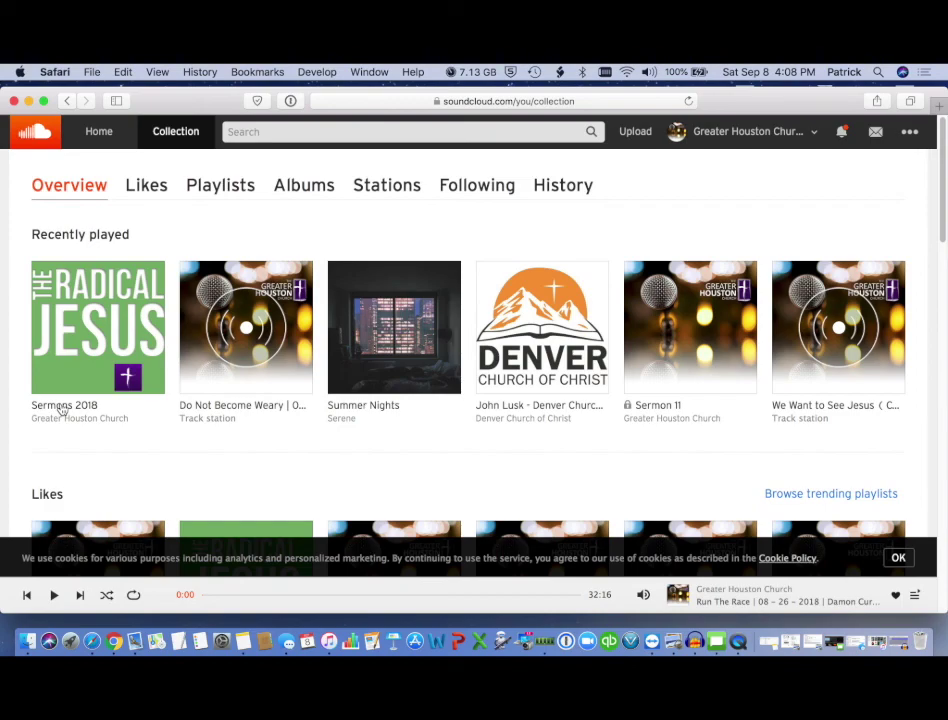
pyautogui.click(62, 408)
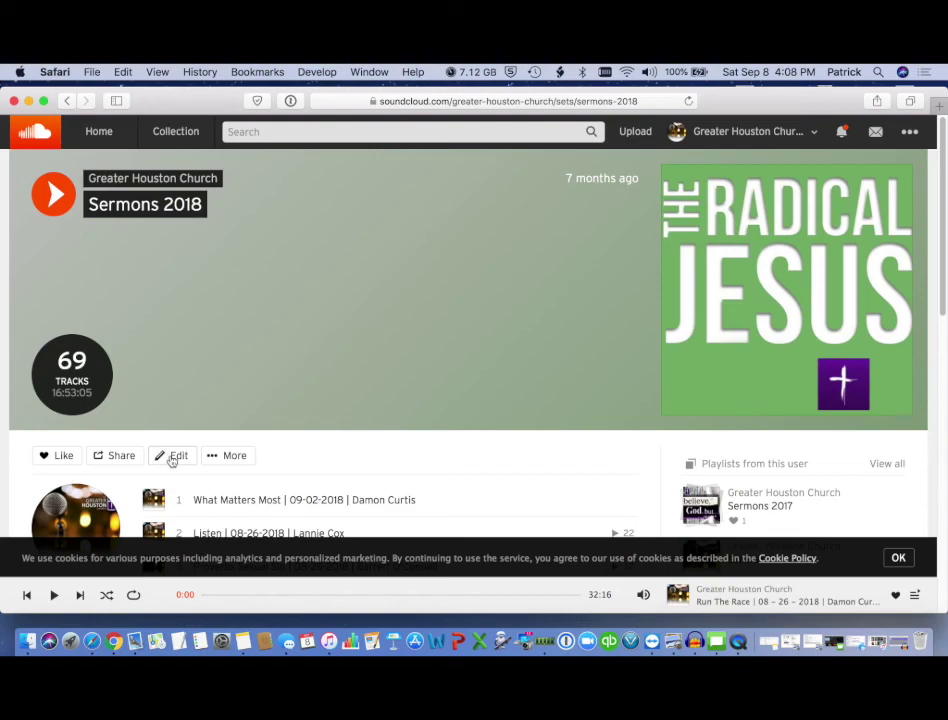
pyautogui.click(172, 457)
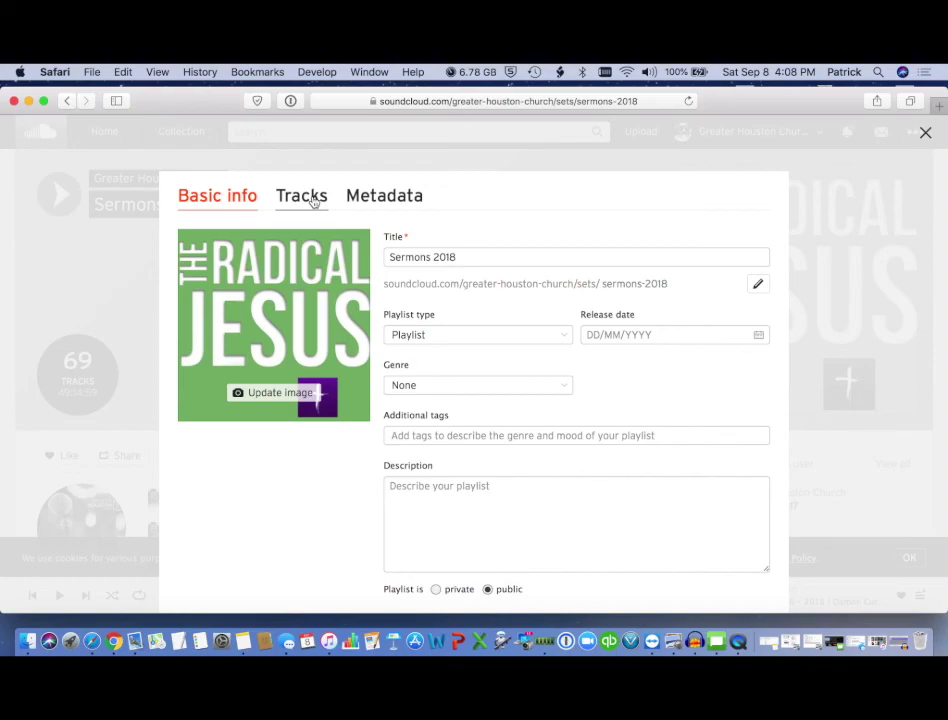
pyautogui.click(313, 200)
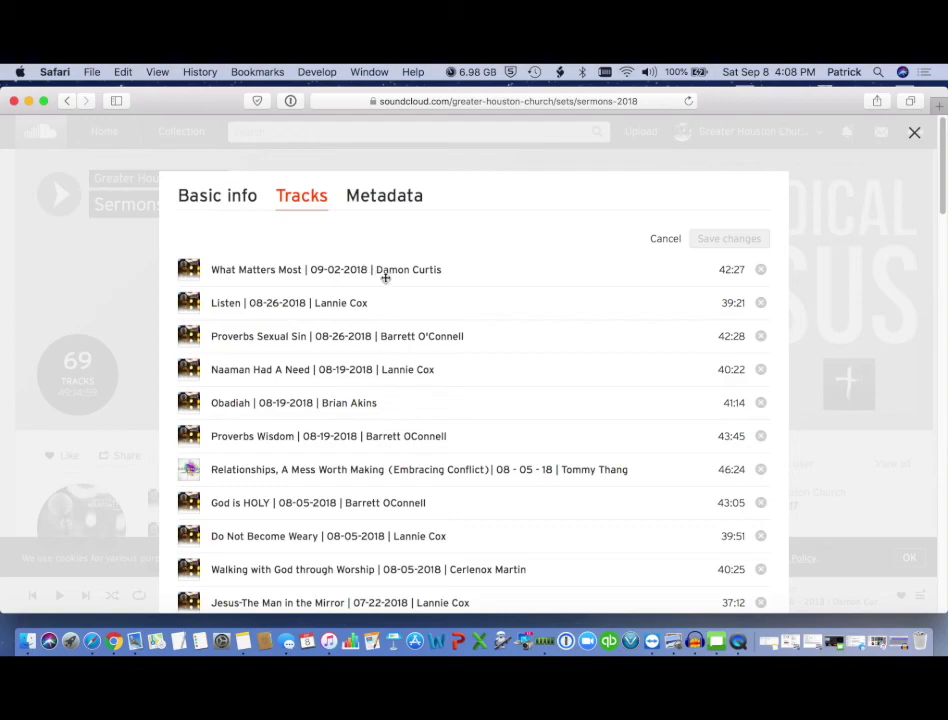
# - Drag Run The Race from the bottom to second place, right after What Matters Most
pyautogui.scroll(-10, 416, 395)
pyautogui.scroll(-20, 416, 395)
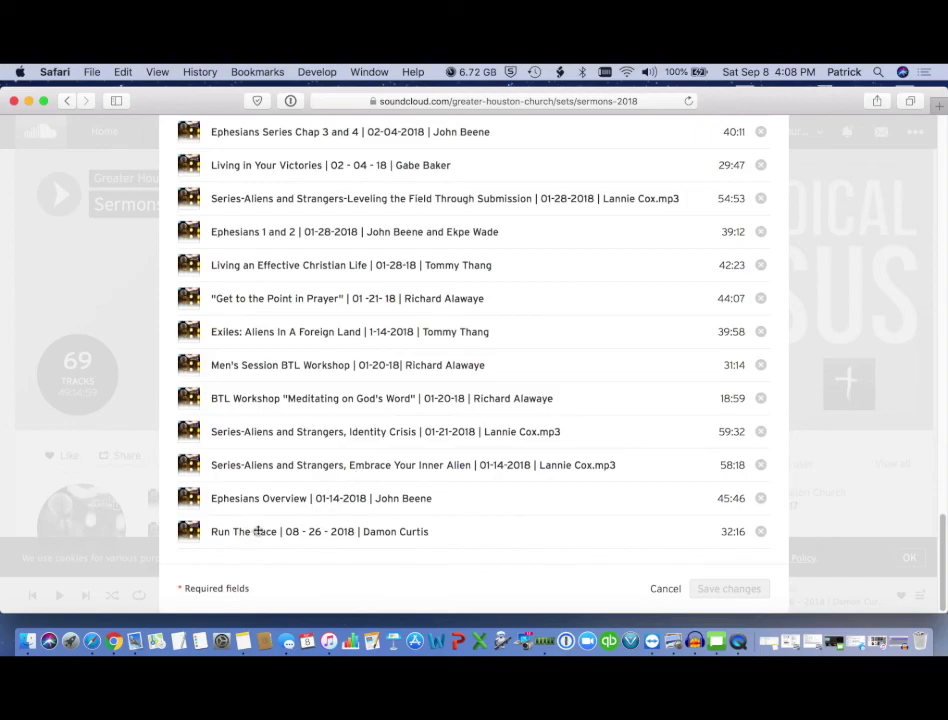
pyautogui.moveTo(275, 531); pyautogui.dragTo(282, 303)
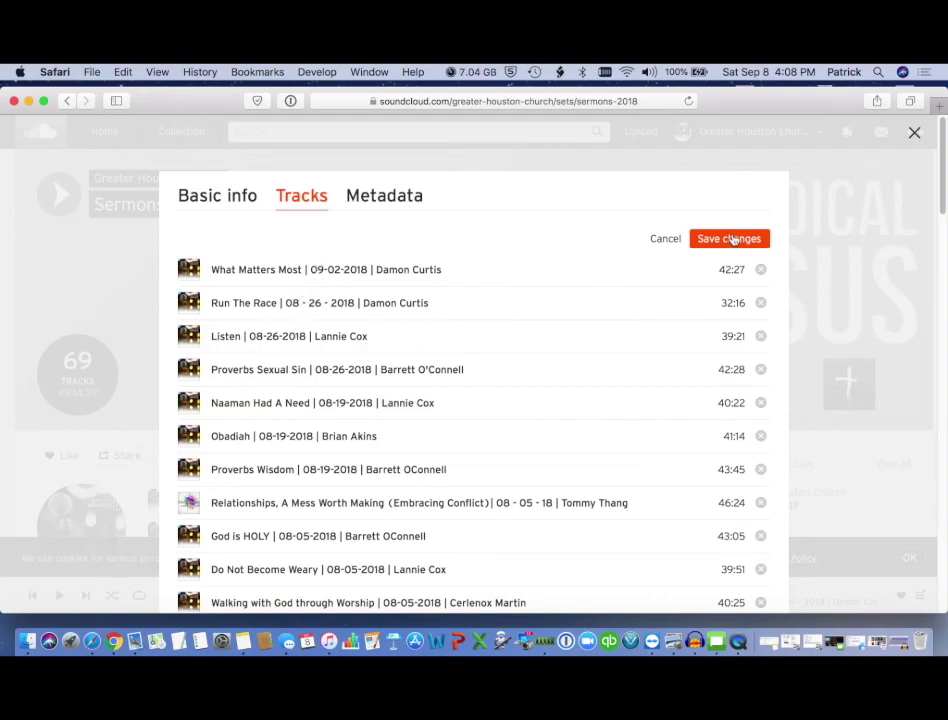
# - Save the new Sermons 2018 track order so SoundCloud confirms the playlist updated
pyautogui.click(731, 239)
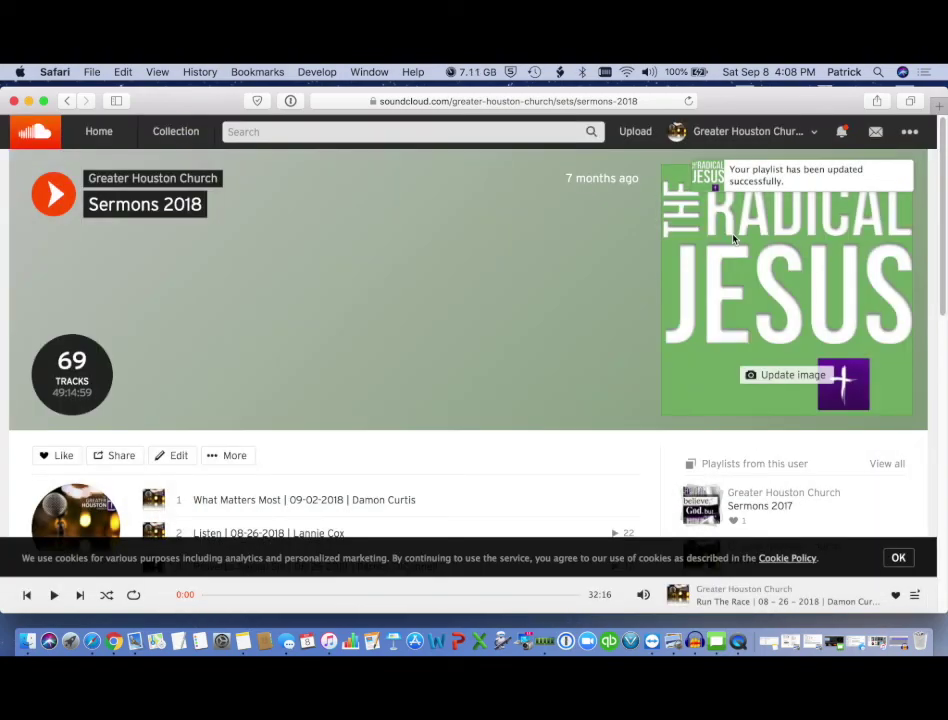
# - Right-click the QuickTime dock icon to prepare to stop the screen recording
pyautogui.rightClick(740, 645)
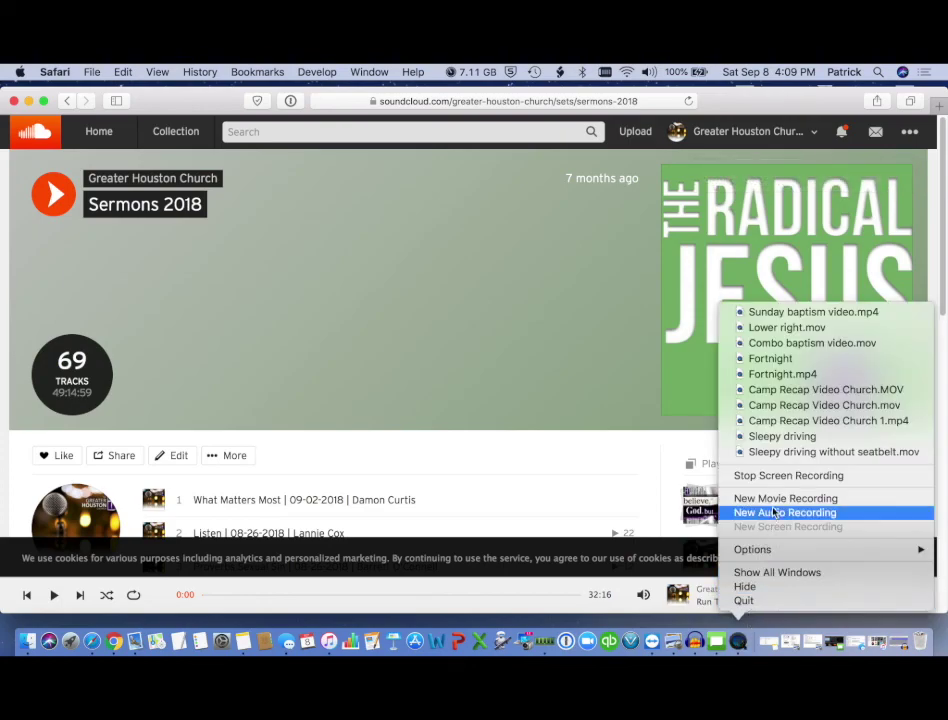